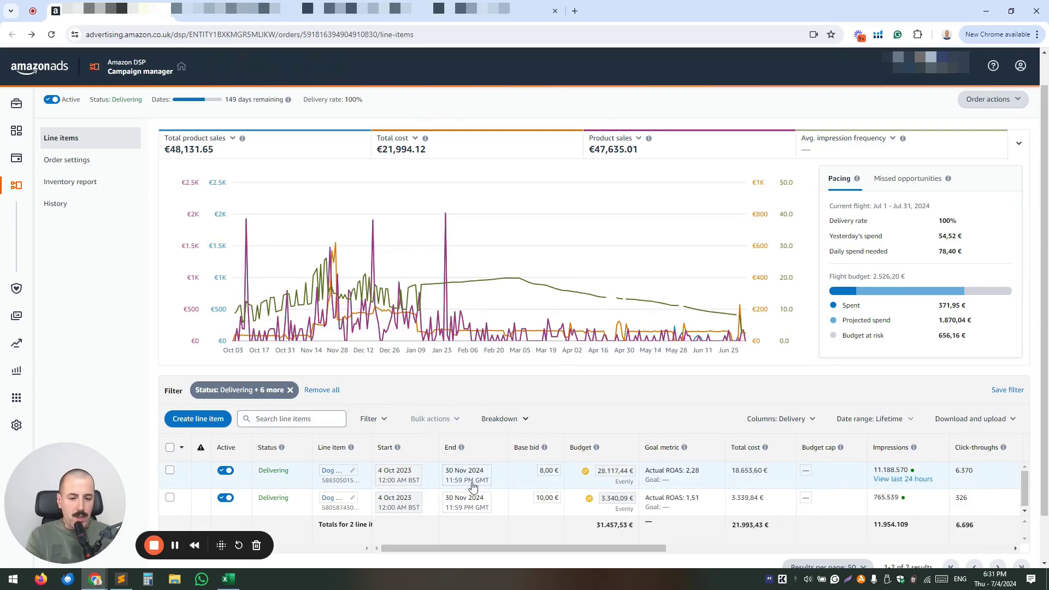
# - Scroll the line-items table right to reveal 355 purchases and a total ROAS of 2.19
pyautogui.hscroll(8, 557, 479)
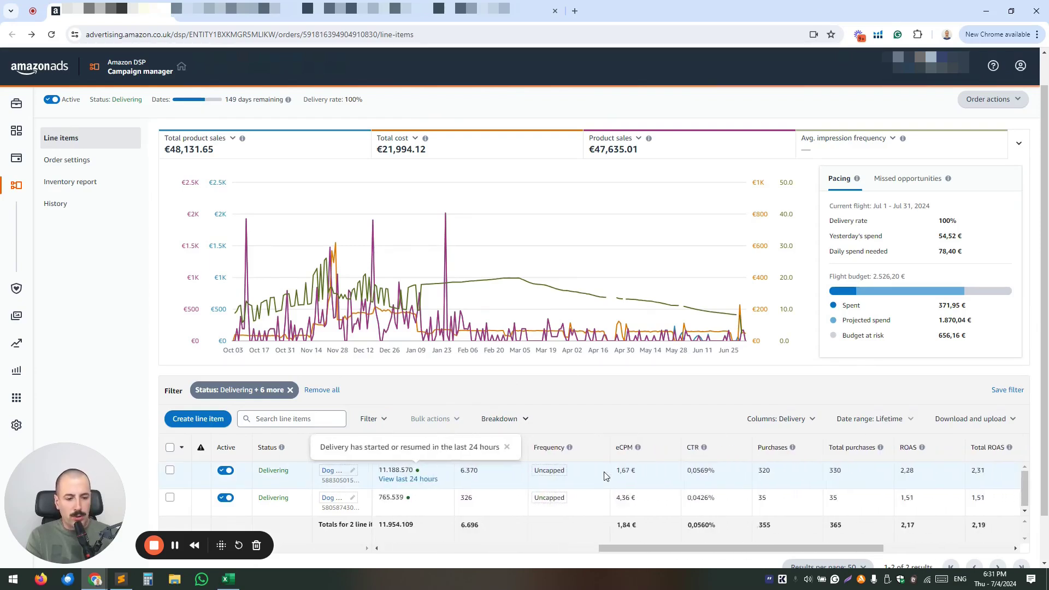
pyautogui.hscroll(5, 604, 477)
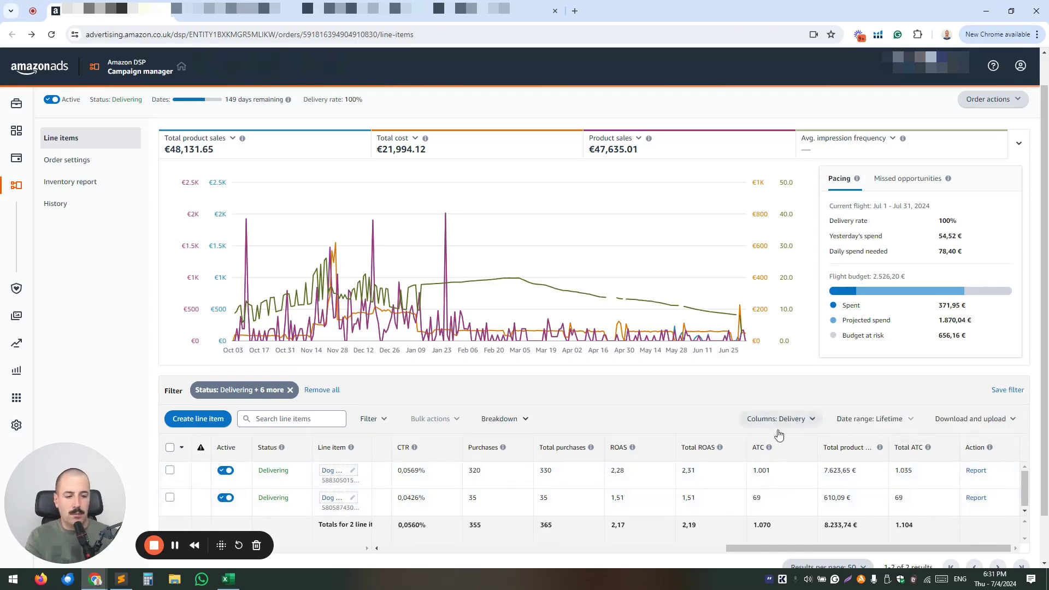
# - Open the line item's Placement report (€18,636.78 cost, 320 purchases, ROAS 2.28) and review the chart metrics
pyautogui.click(207, 17)
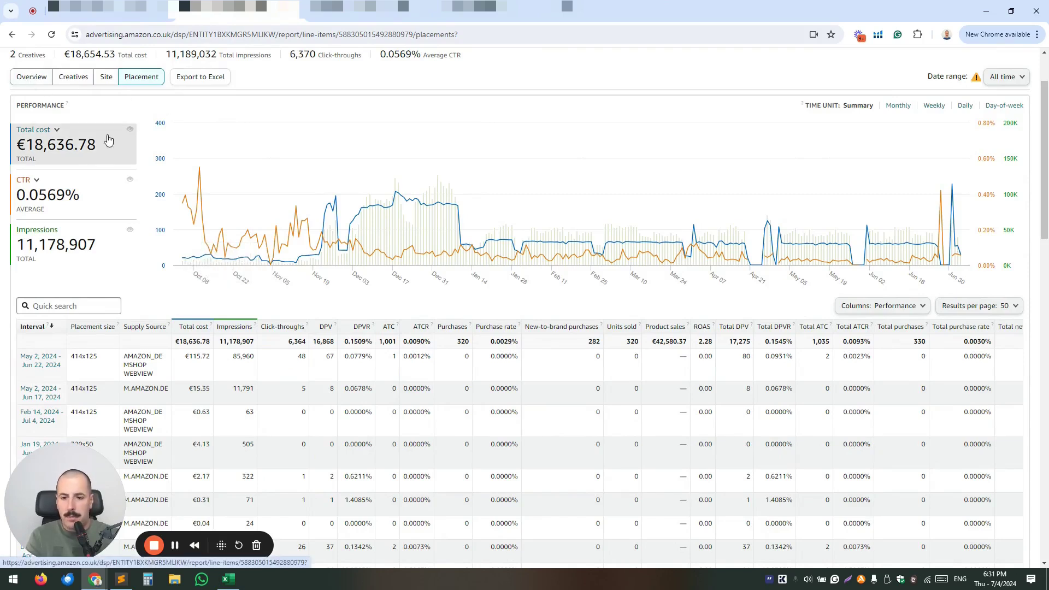
pyautogui.click(35, 180)
pyautogui.scroll(-12, 35, 246)
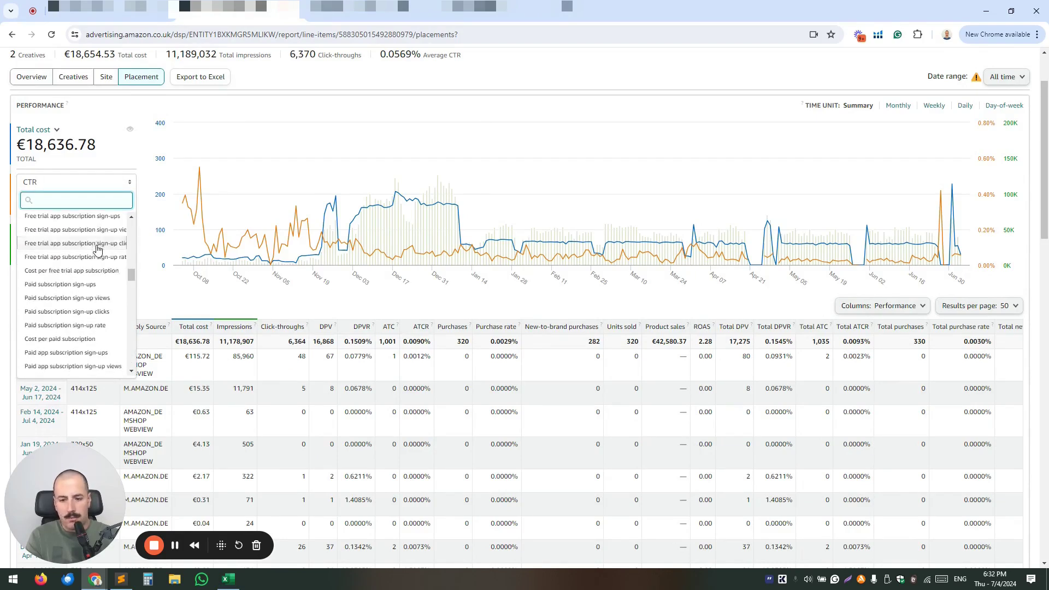
pyautogui.scroll(-10, 94, 255)
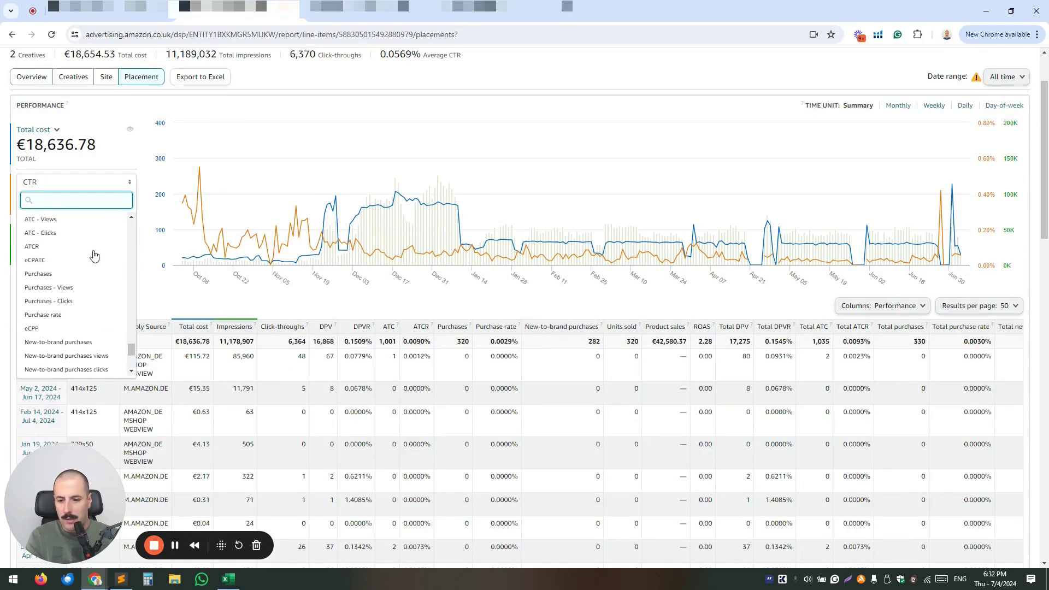
pyautogui.scroll(10, 94, 266)
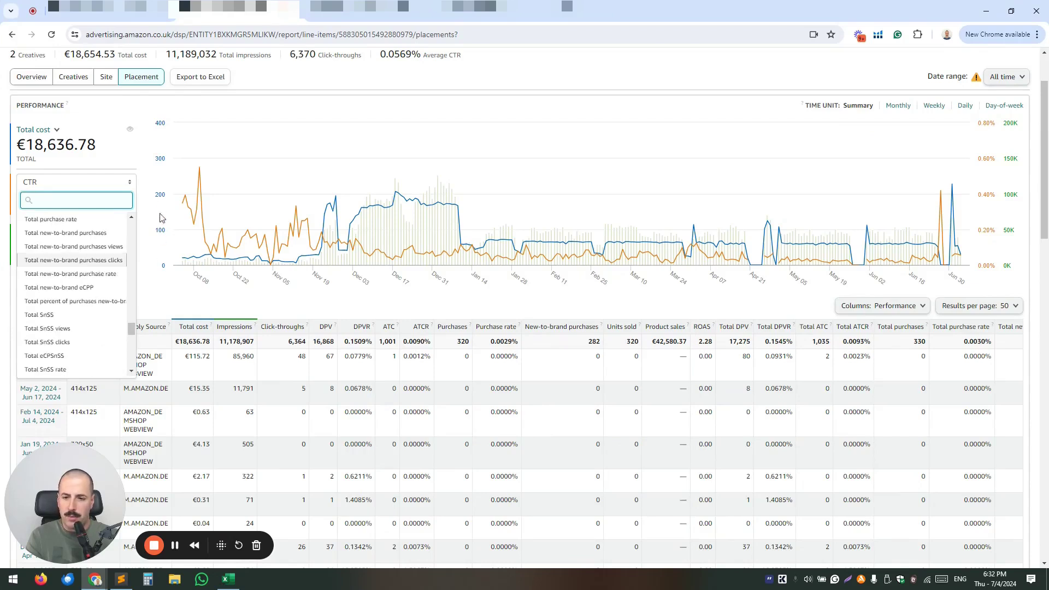
pyautogui.click(146, 154)
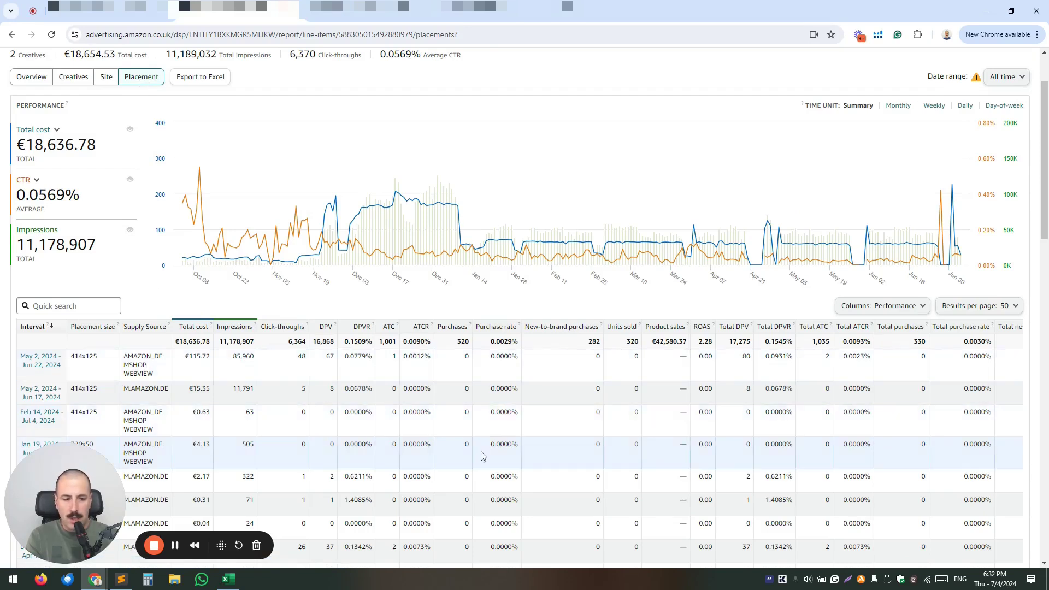
pyautogui.scroll(-2, 491, 449)
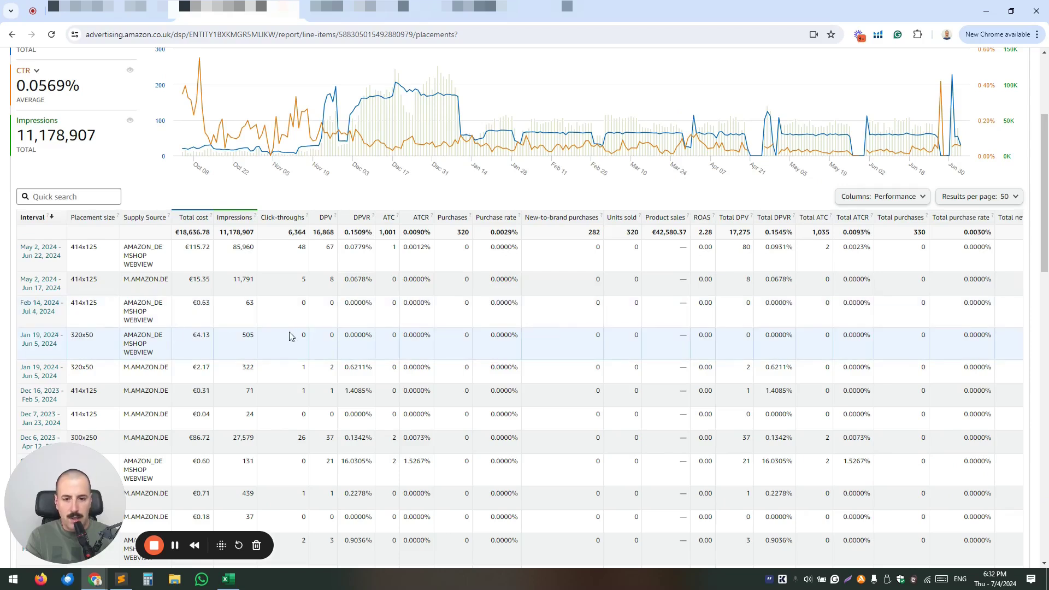
pyautogui.scroll(2, 541, 340)
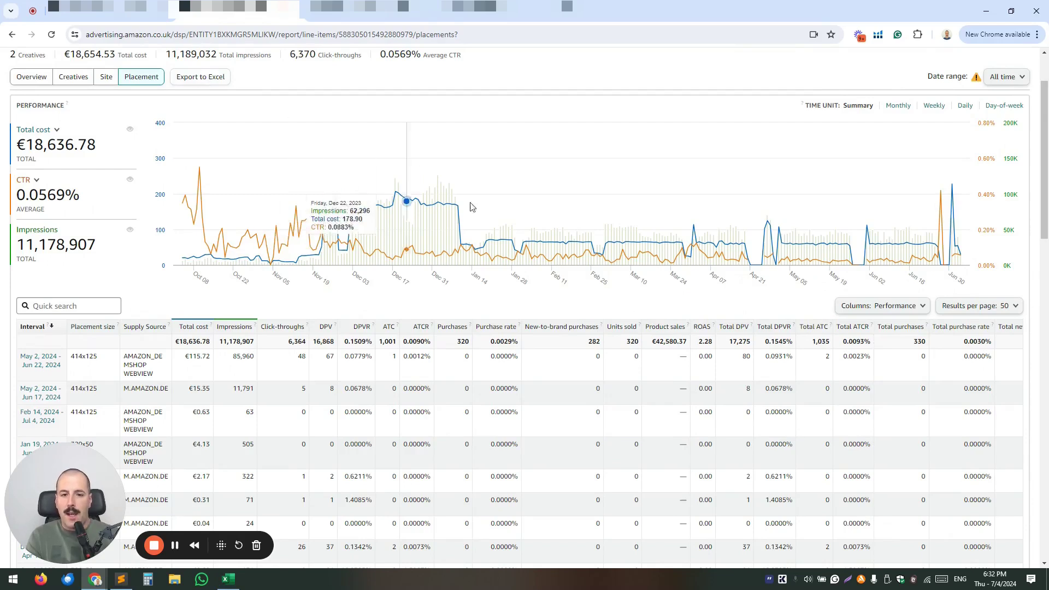
# - Insert a PivotTable from the exported placement data onto a new worksheet
pyautogui.click(228, 579)
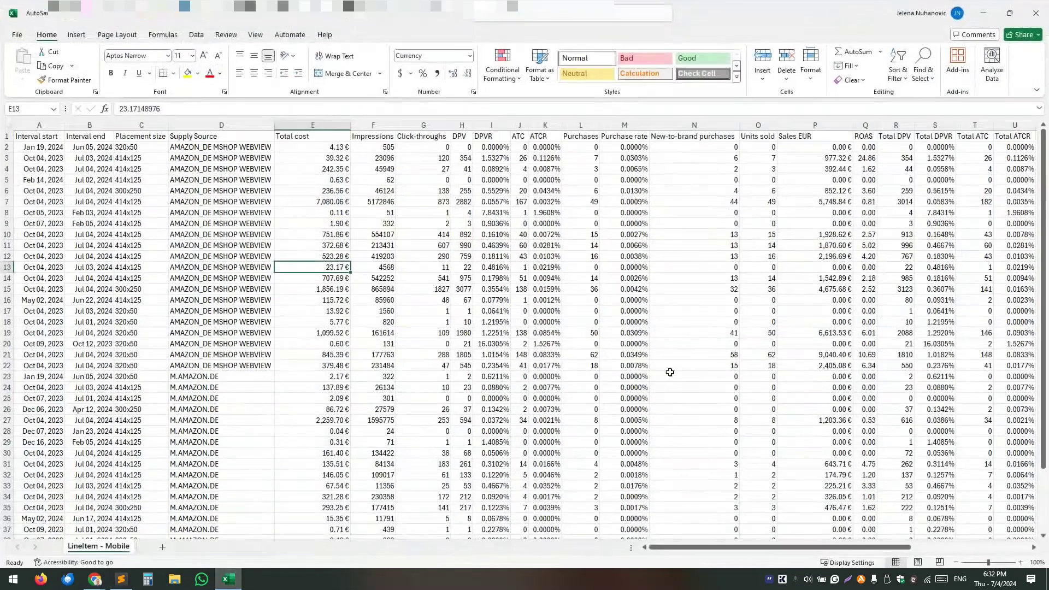
pyautogui.click(185, 203)
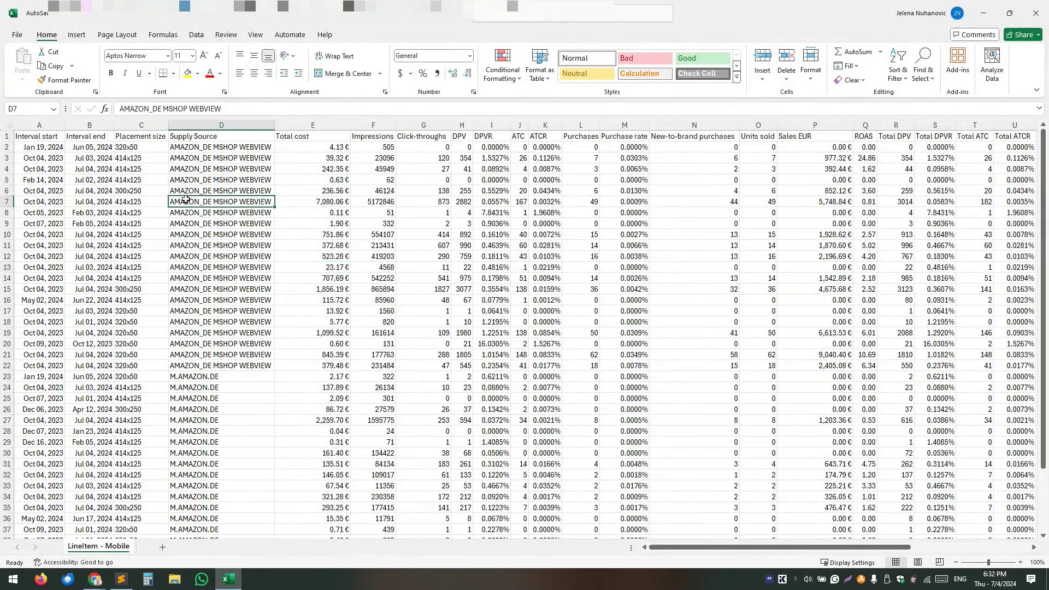
pyautogui.click(81, 36)
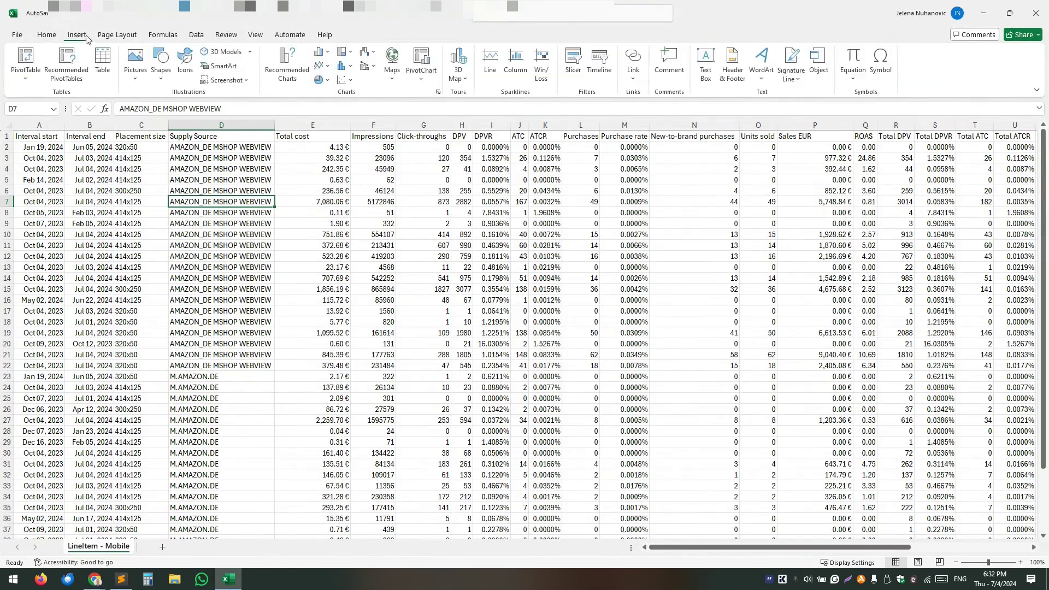
pyautogui.click(32, 63)
pyautogui.click(709, 347)
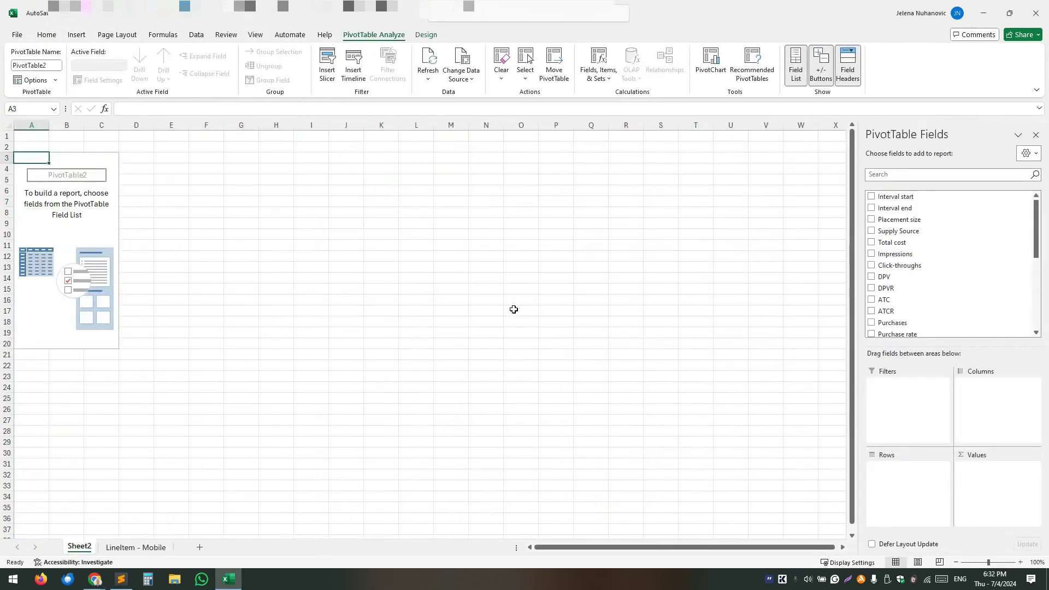
# - Review the Total cost values on the 'LineItem - Mobile' data sheet
pyautogui.click(136, 547)
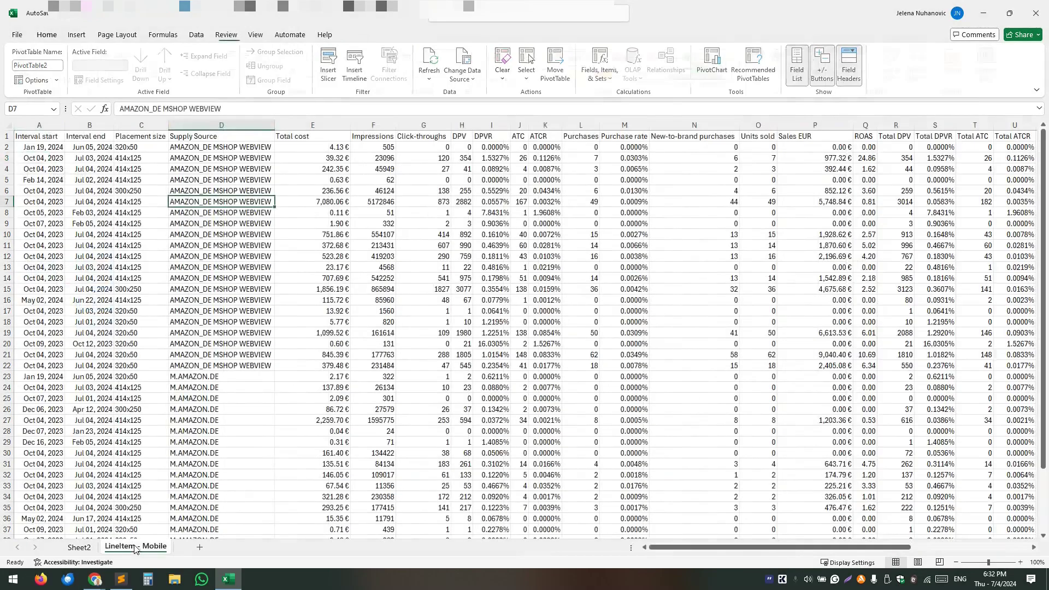
pyautogui.click(306, 220)
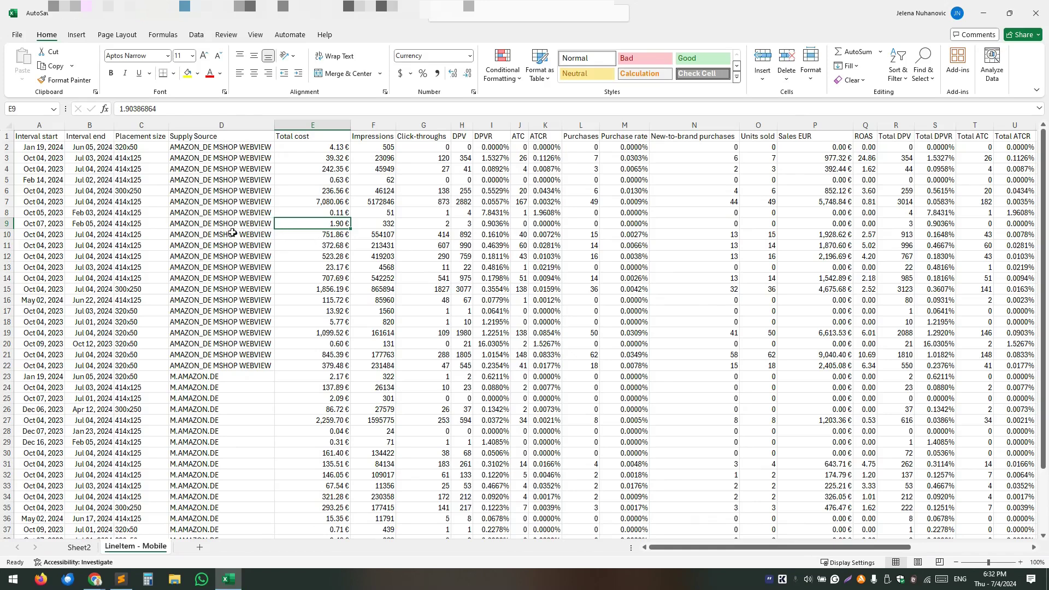
pyautogui.scroll(-1, 658, 273)
pyautogui.hscroll(3, 654, 271)
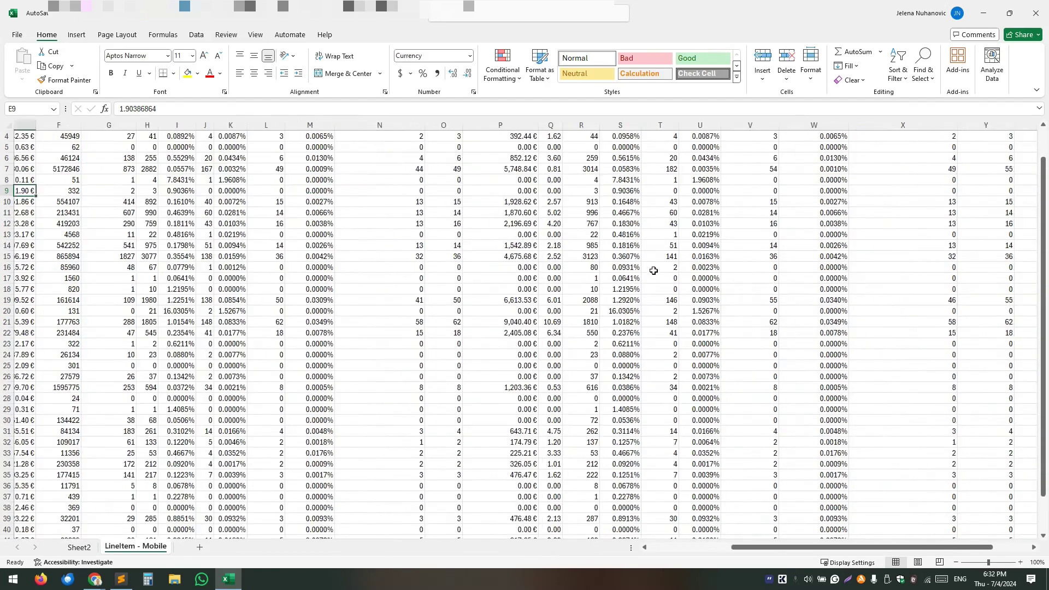
pyautogui.scroll(1, 653, 270)
pyautogui.hscroll(-3, 645, 262)
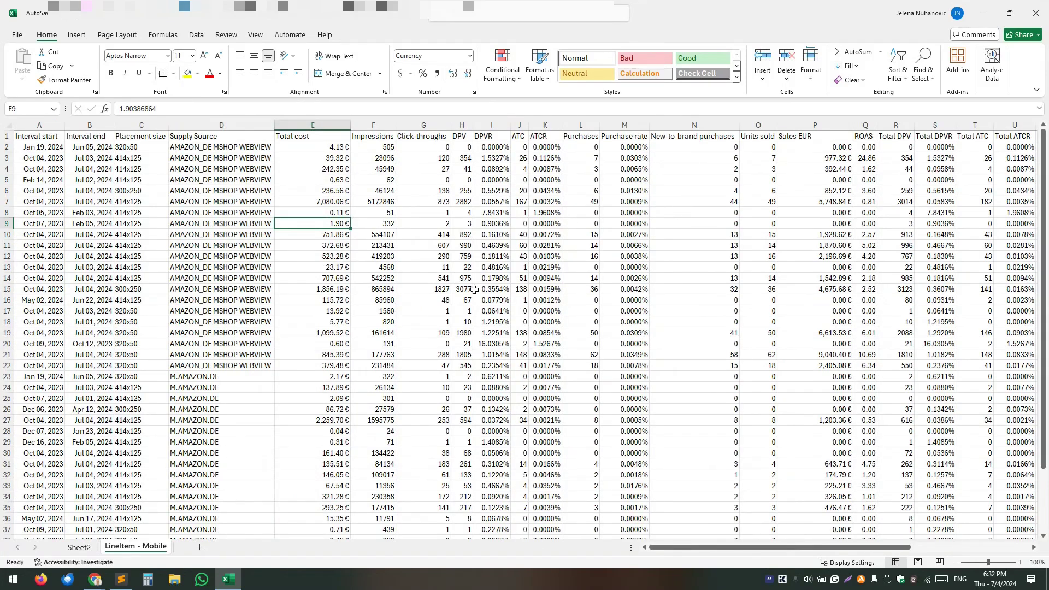
# - On Sheet2, put Placement size in the pivot rows and sum Total cost as a value
pyautogui.click(79, 547)
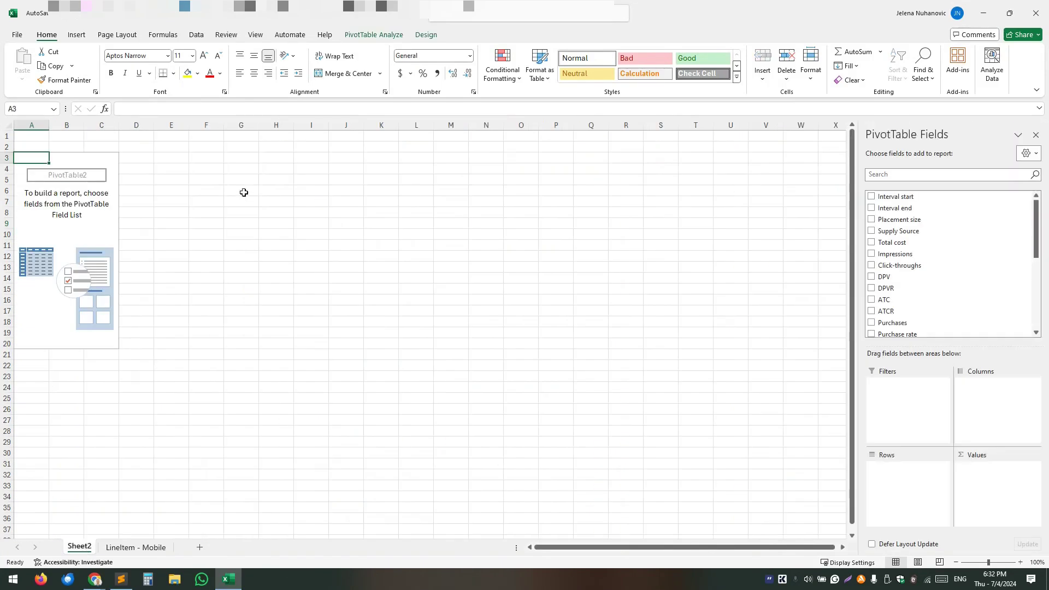
pyautogui.click(63, 243)
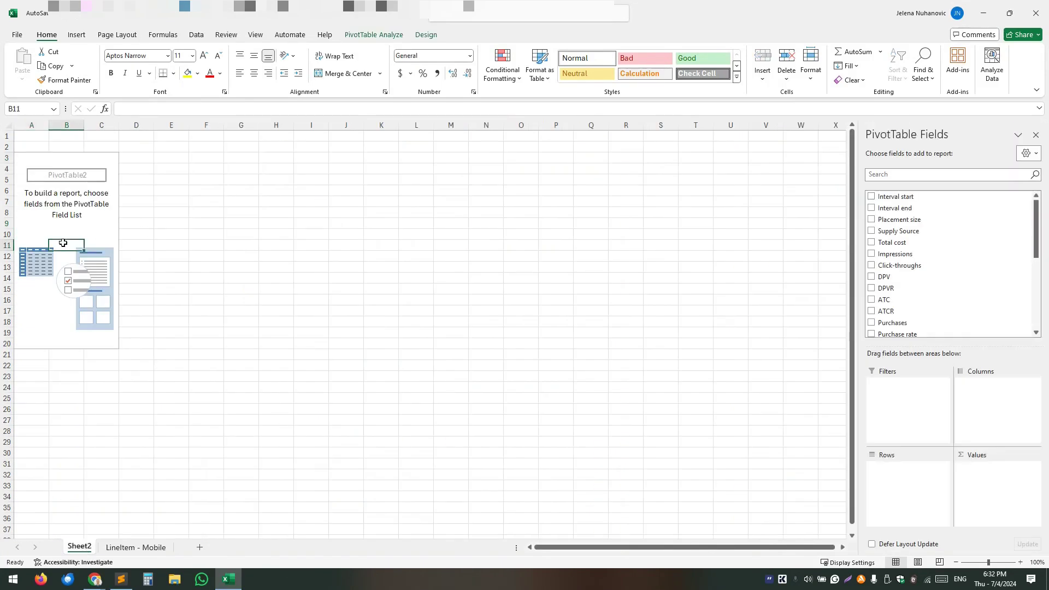
pyautogui.click(72, 209)
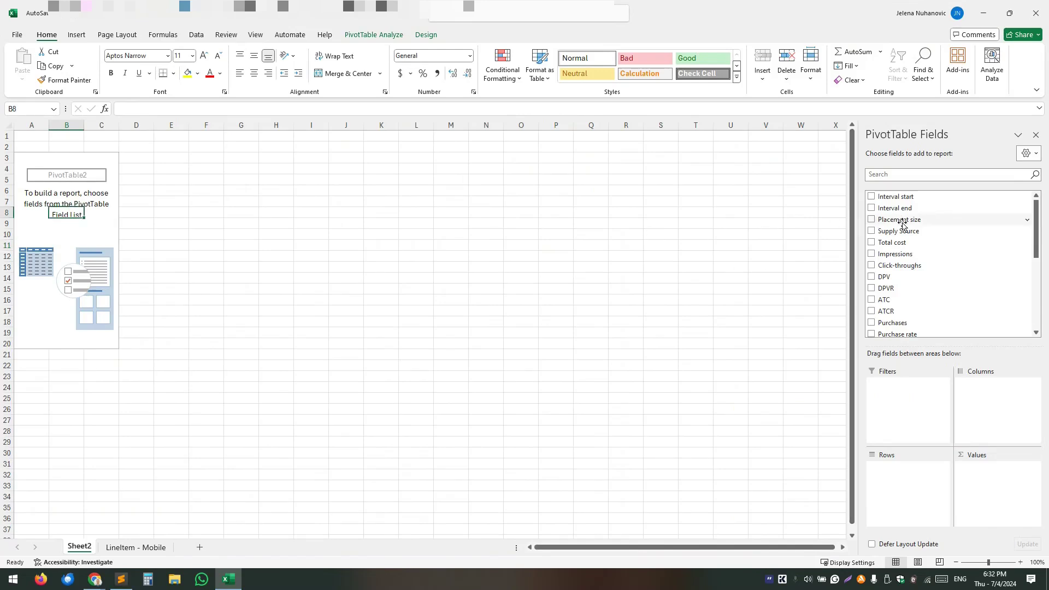
pyautogui.moveTo(911, 222); pyautogui.dragTo(904, 485)
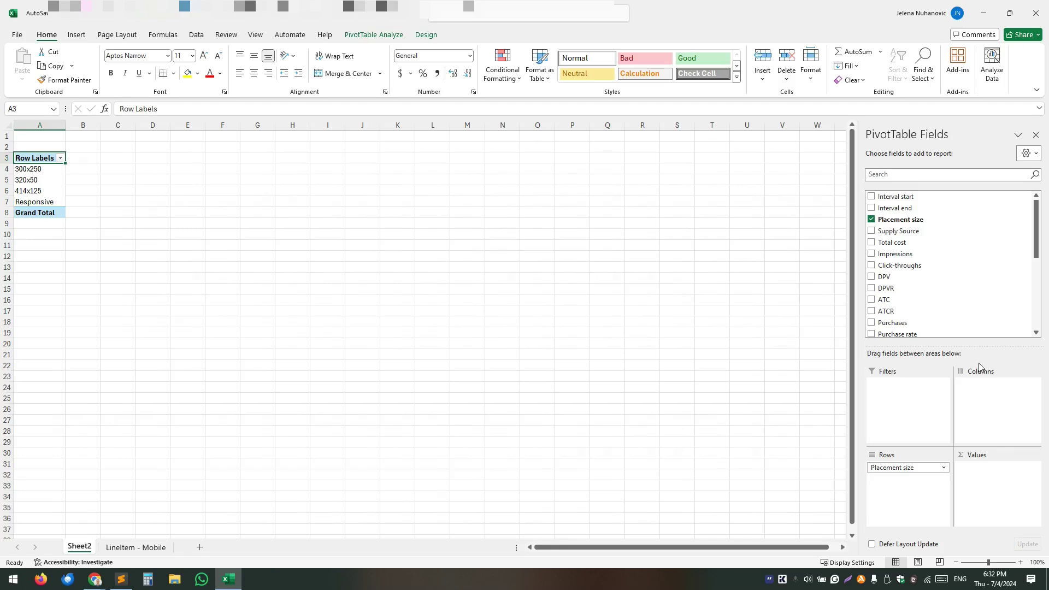
pyautogui.moveTo(917, 242); pyautogui.dragTo(996, 487)
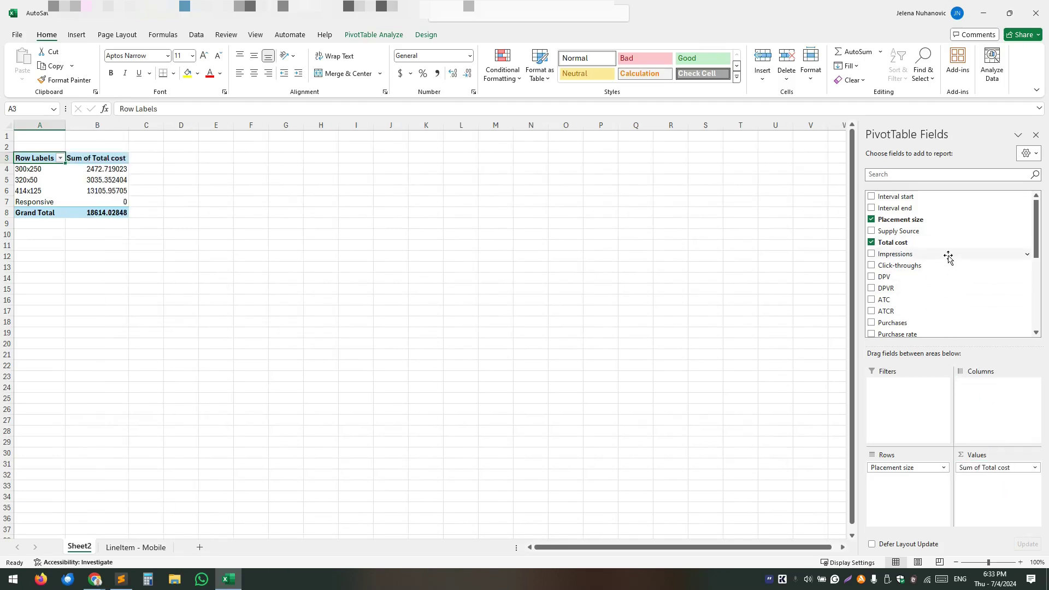
# - Add Purchases and Total product sales to the pivot values (totals 320 and 43077.01)
pyautogui.scroll(-1, 948, 257)
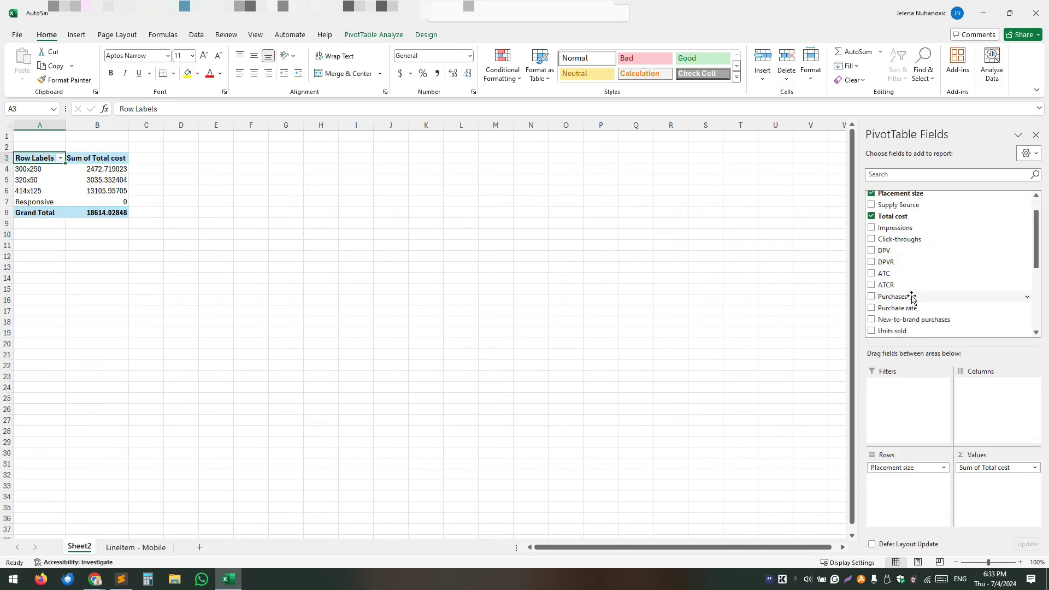
pyautogui.moveTo(911, 299); pyautogui.dragTo(995, 489)
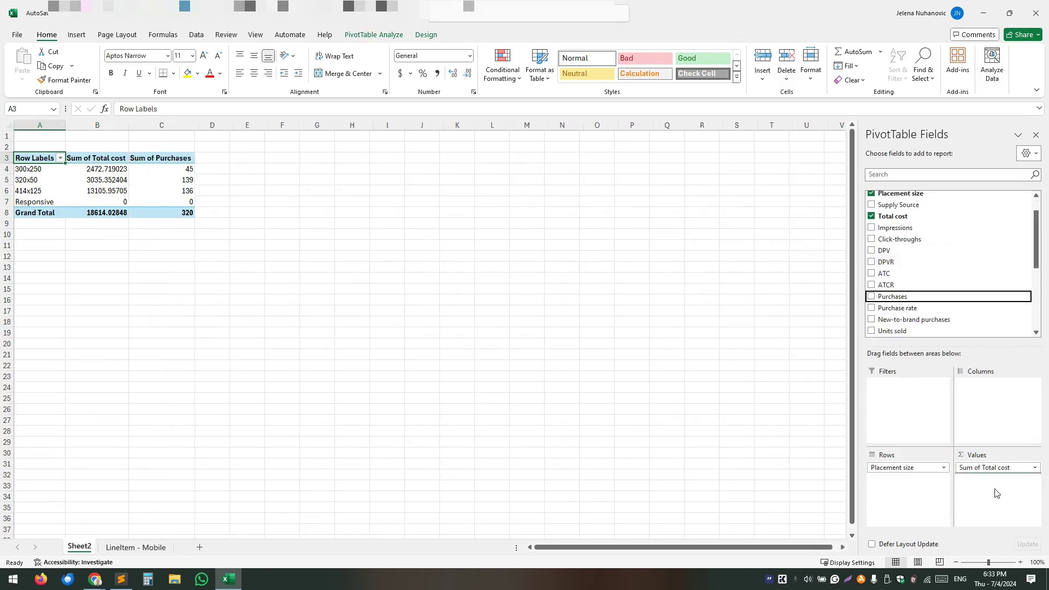
pyautogui.scroll(-1, 949, 255)
pyautogui.scroll(-3, 950, 257)
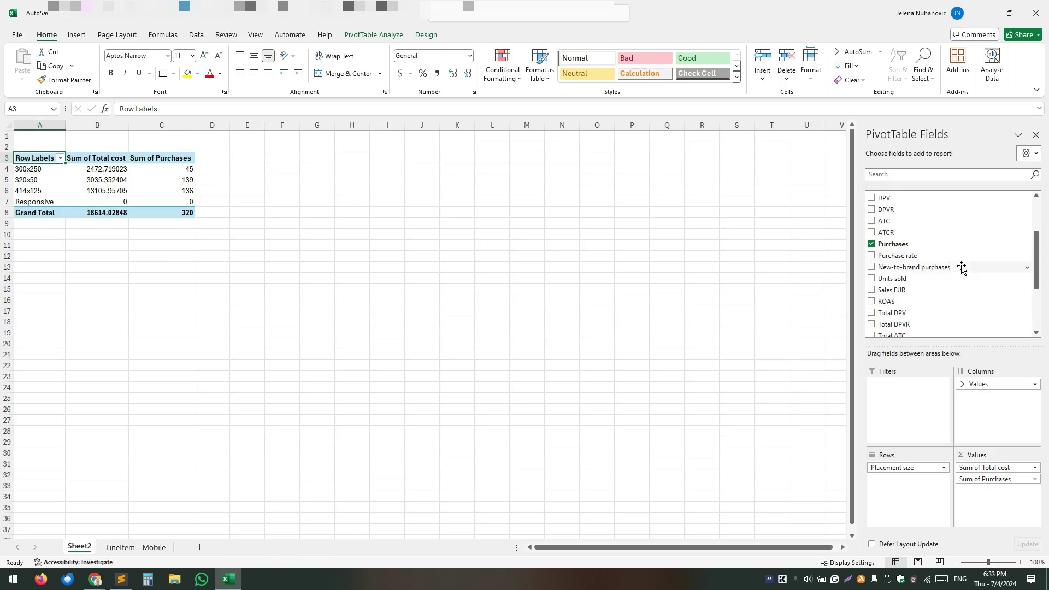
pyautogui.scroll(-2, 937, 286)
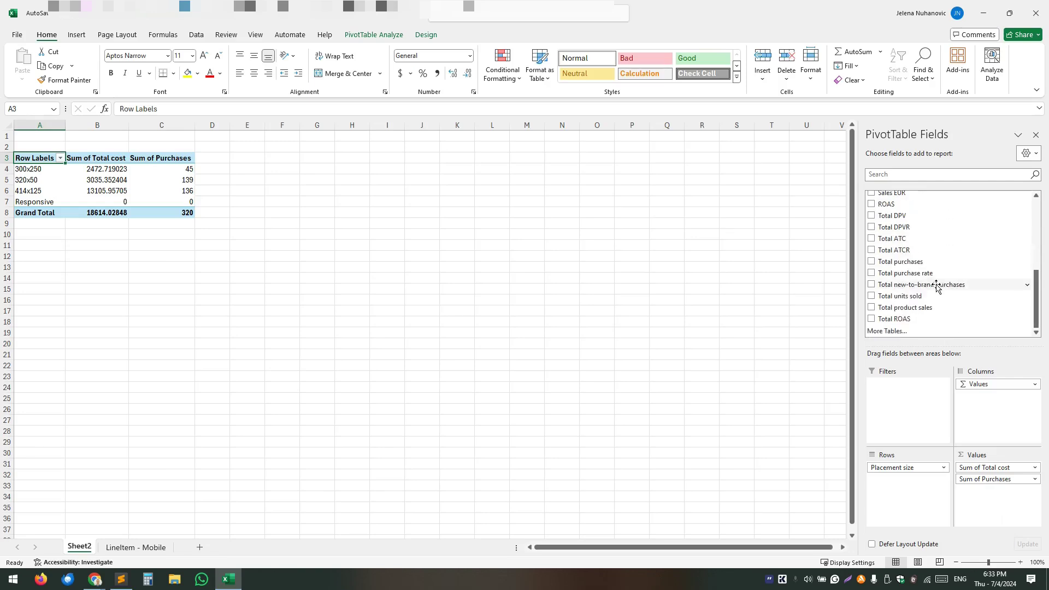
pyautogui.moveTo(927, 307); pyautogui.dragTo(992, 506)
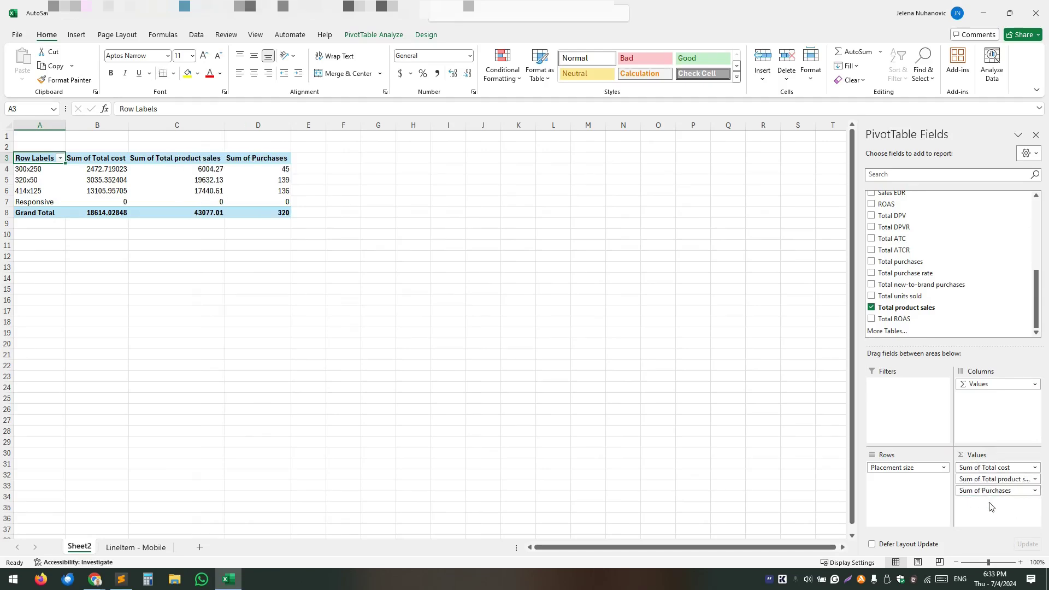
# - Round the cost and sales figures in B4:C6 to whole numbers with Decrease Decimal
pyautogui.moveTo(102, 171); pyautogui.dragTo(176, 195)
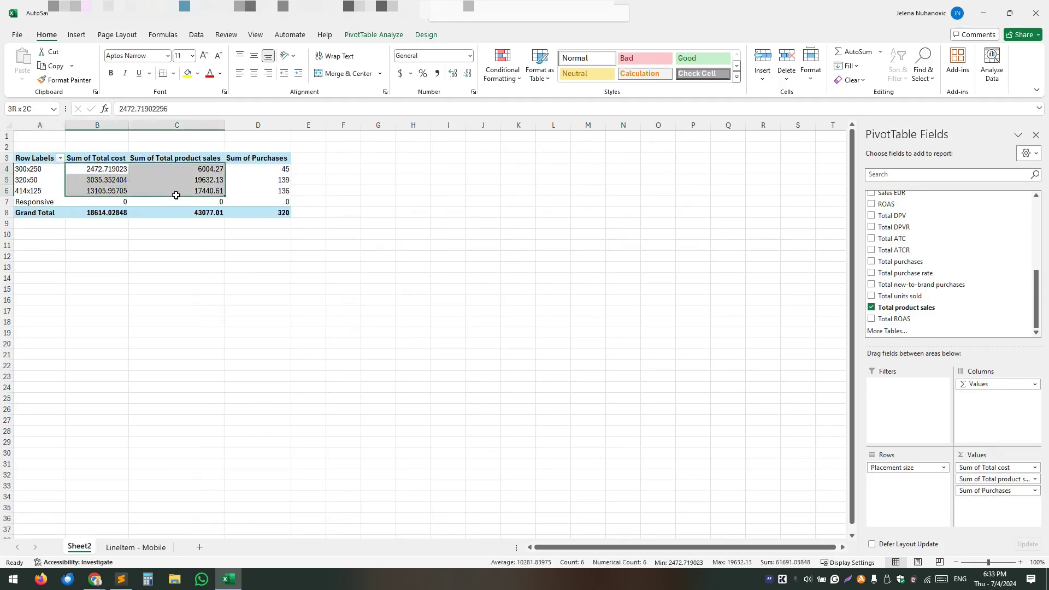
pyautogui.click(468, 73)
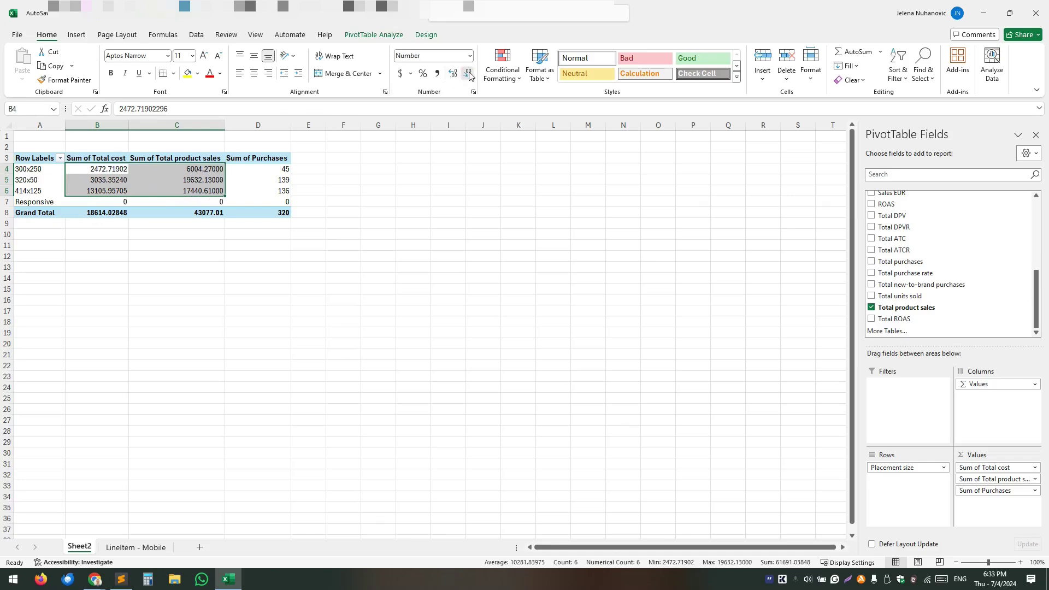
pyautogui.click(467, 73)
pyautogui.click(468, 73)
pyautogui.click(468, 73)
pyautogui.click(468, 74)
pyautogui.click(468, 73)
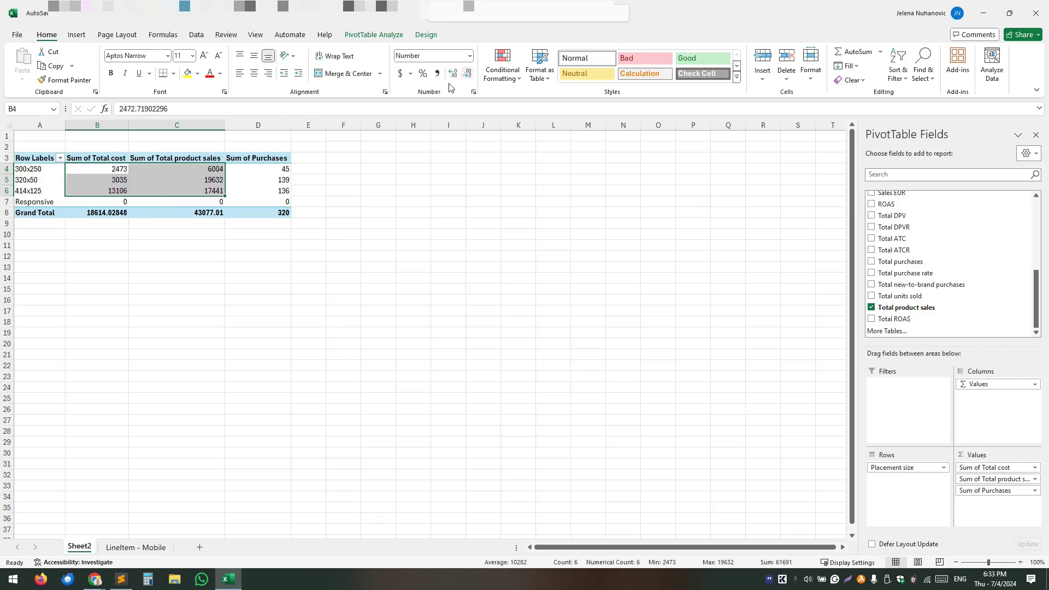
pyautogui.click(316, 217)
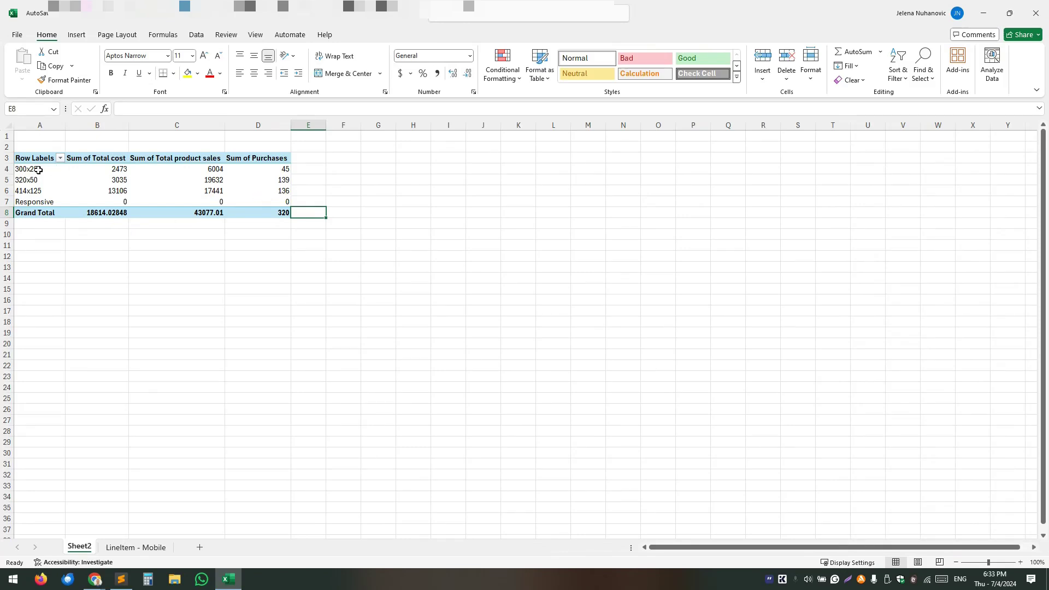
pyautogui.click(57, 169)
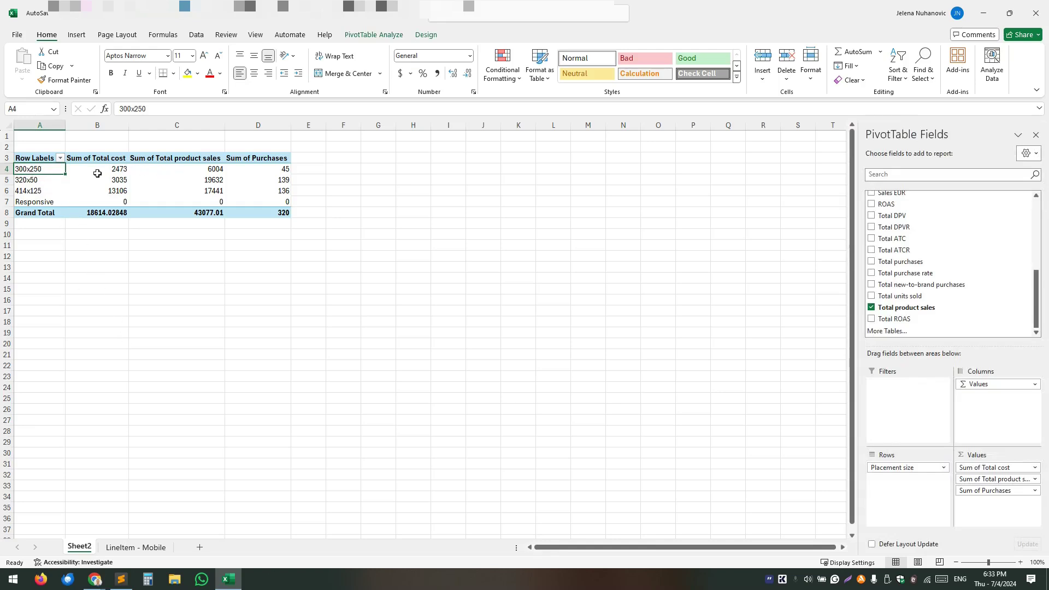
pyautogui.moveTo(98, 173)
# - Add a 'roas' header in E3 and a 300x250 formula dividing product sales by total cost
pyautogui.click(312, 158)
pyautogui.write('roas')
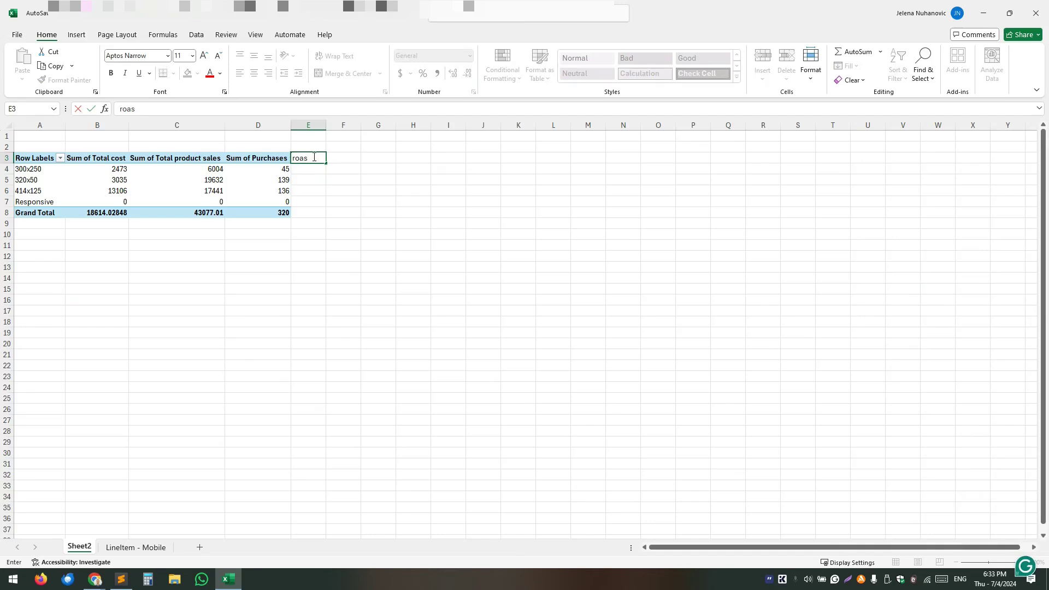
pyautogui.press('Return')
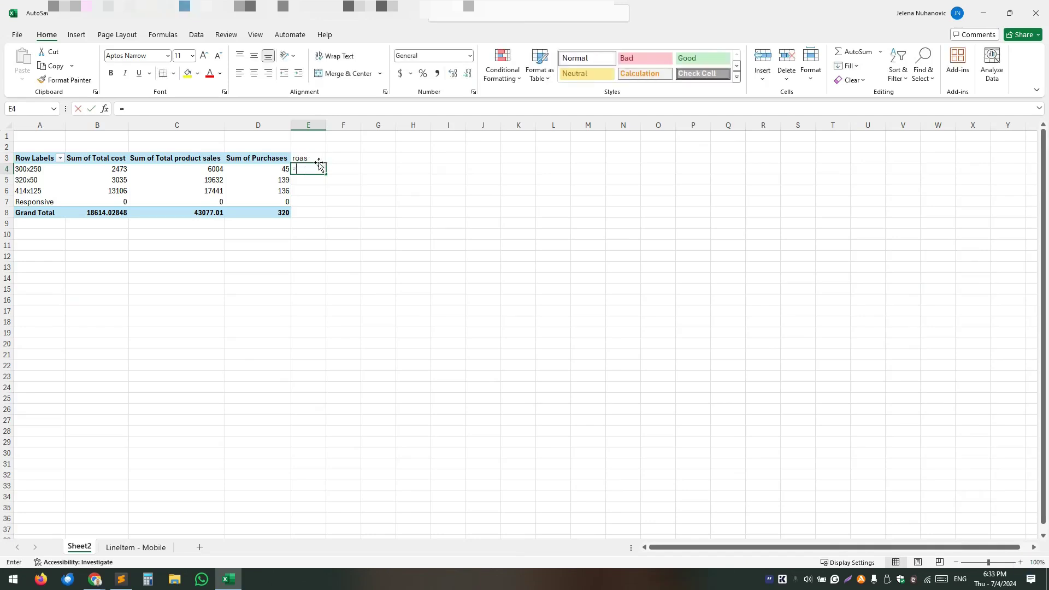
pyautogui.write('=')
pyautogui.click(149, 173)
pyautogui.write('/')
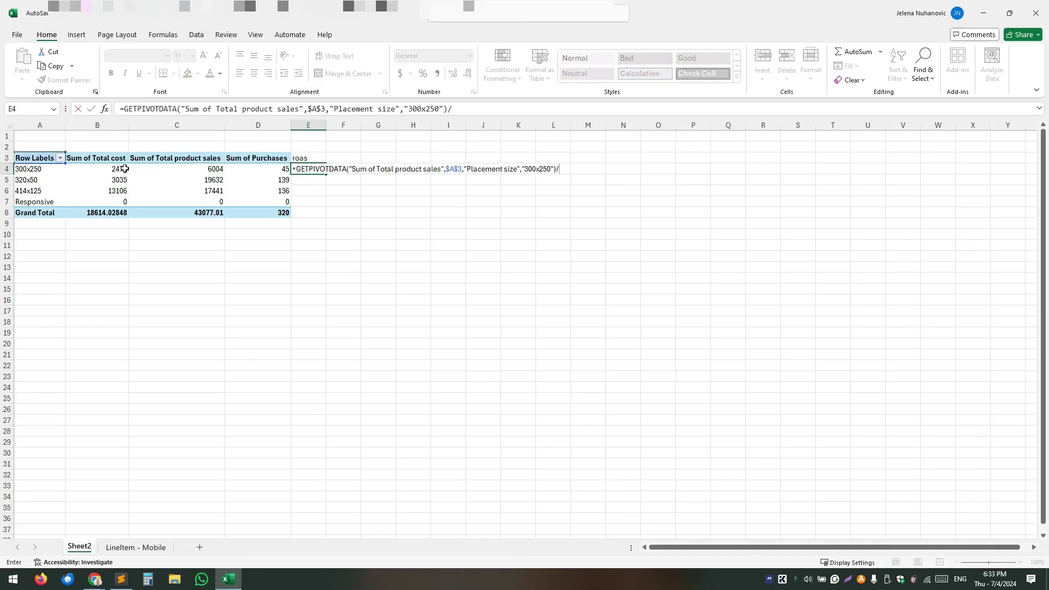
pyautogui.click(119, 169)
pyautogui.press('Return')
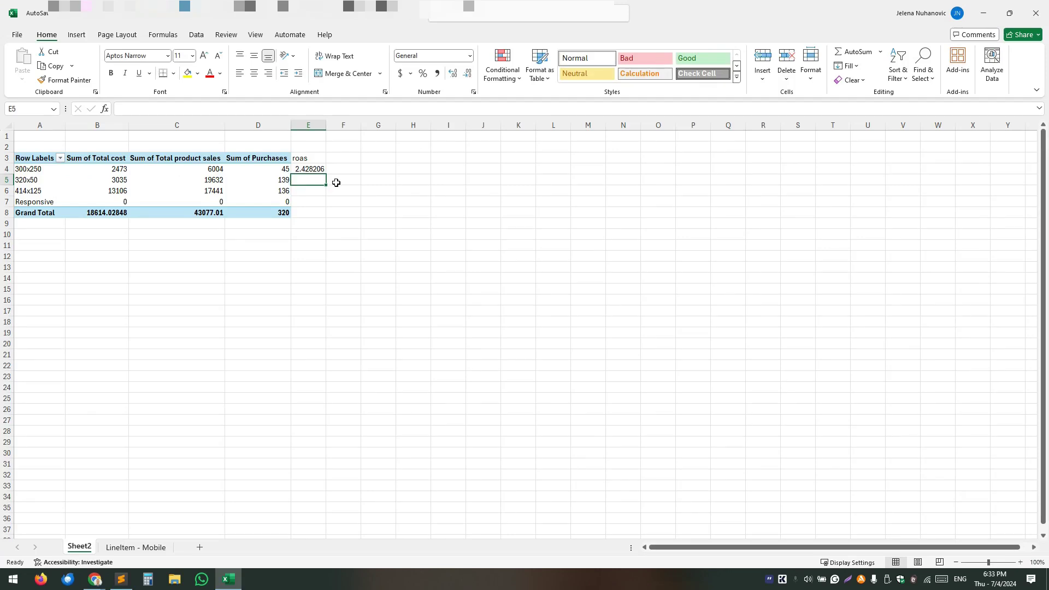
# - Enter the same sales-over-cost ROAS formulas for the 320x50 and 414x125 sizes
pyautogui.write('=')
pyautogui.click(210, 178)
pyautogui.write('/')
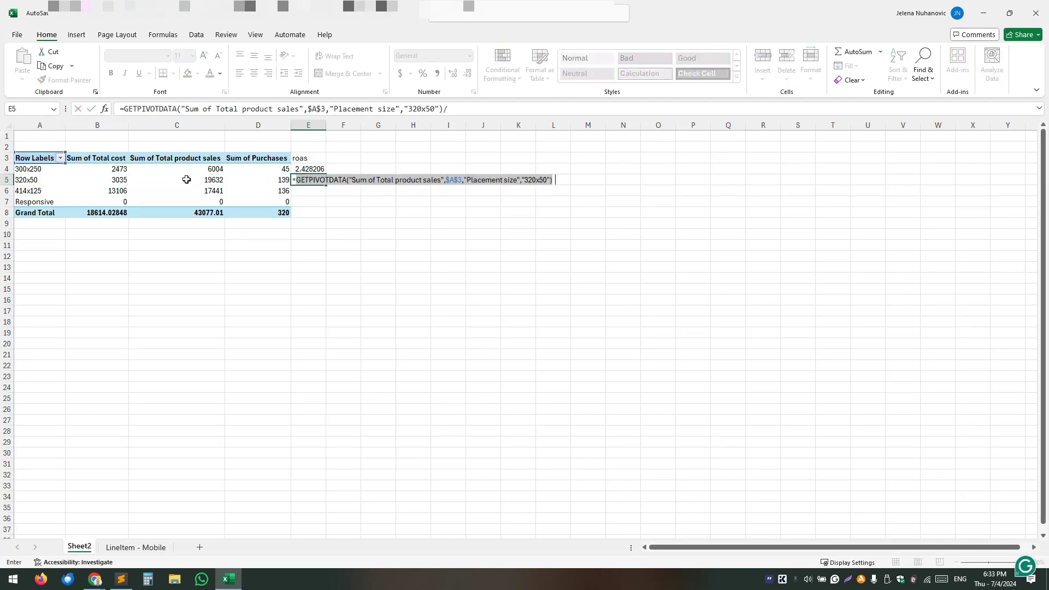
pyautogui.click(116, 182)
pyautogui.press('Return')
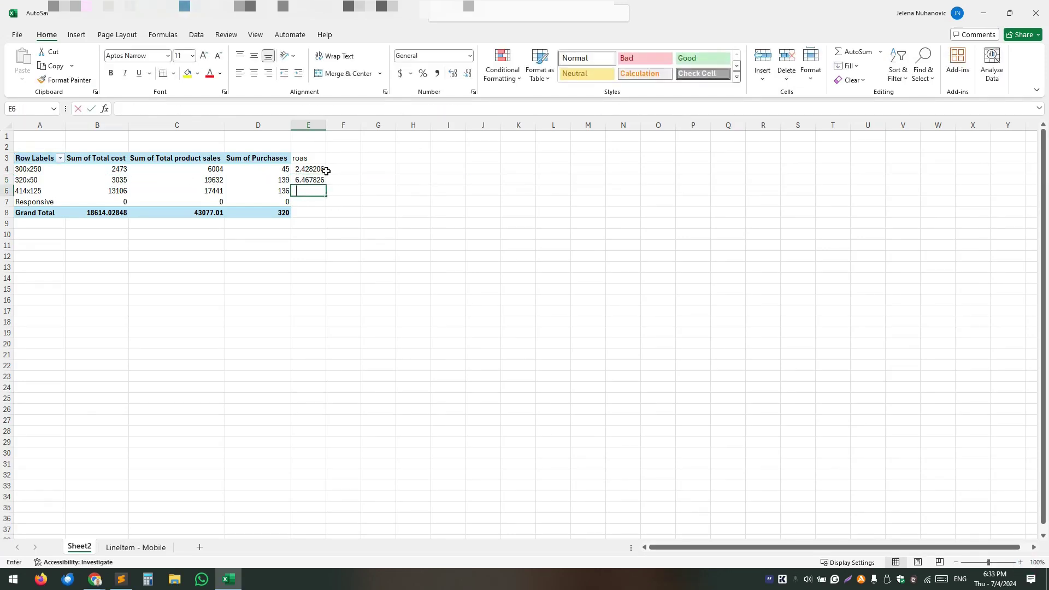
pyautogui.write('=')
pyautogui.click(206, 191)
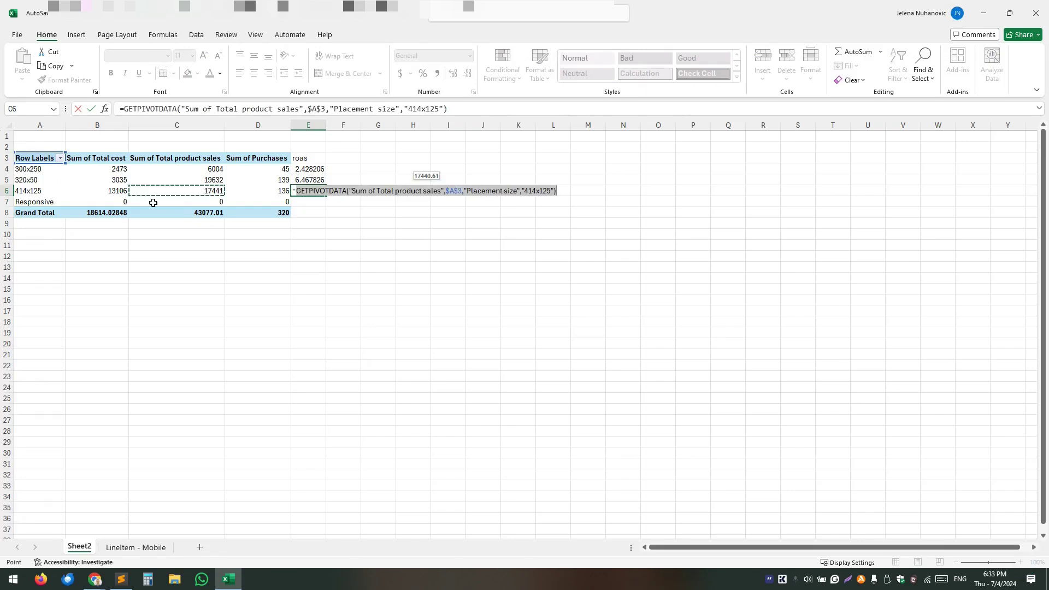
pyautogui.write('/')
pyautogui.click(121, 191)
pyautogui.press('Return')
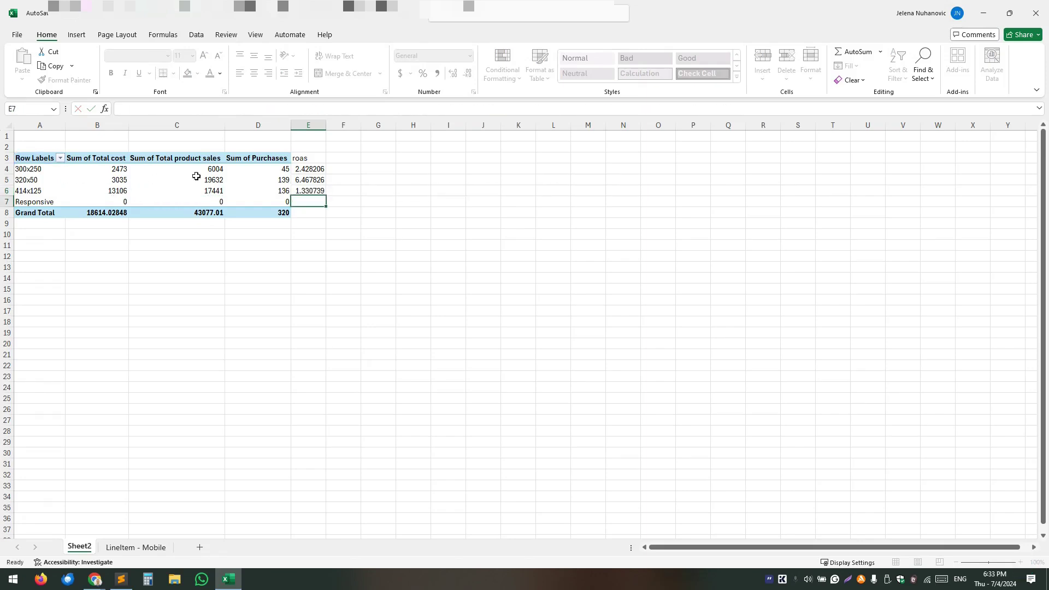
# - Format the three ROAS values to two decimals: 2.43, 6.47 and 1.33
pyautogui.moveTo(322, 169); pyautogui.dragTo(316, 191)
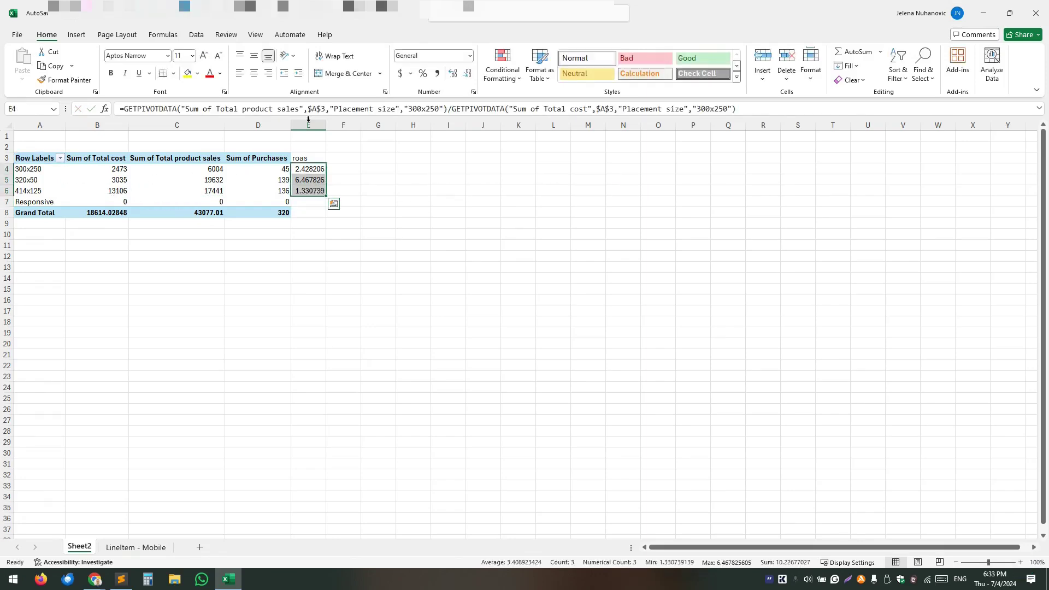
pyautogui.click(468, 74)
pyautogui.click(467, 75)
pyautogui.click(467, 74)
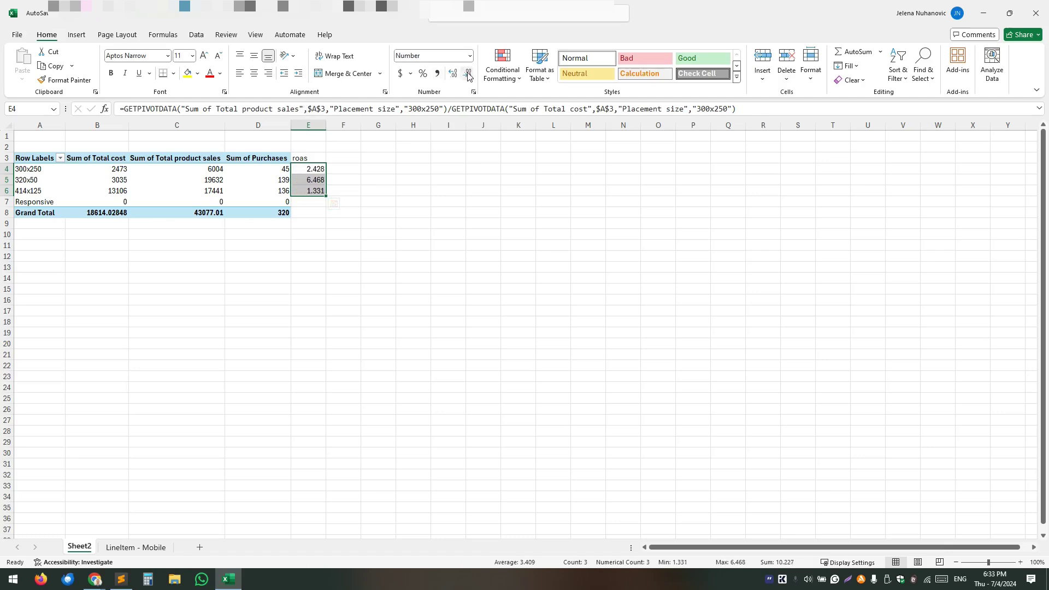
pyautogui.click(467, 74)
pyautogui.click(361, 259)
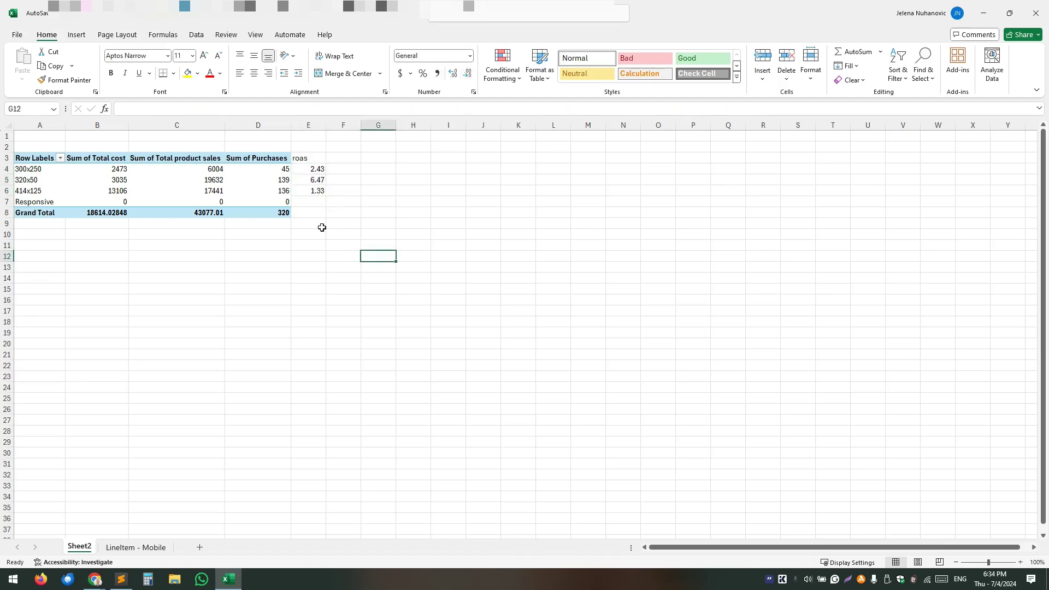
pyautogui.click(267, 181)
pyautogui.moveTo(268, 181); pyautogui.dragTo(269, 192)
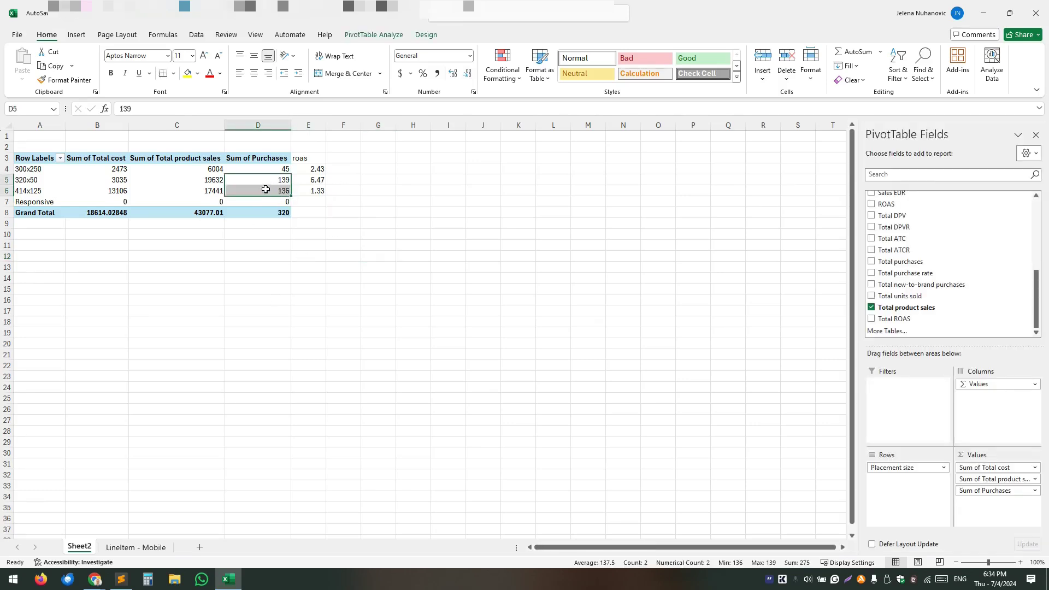
pyautogui.click(102, 193)
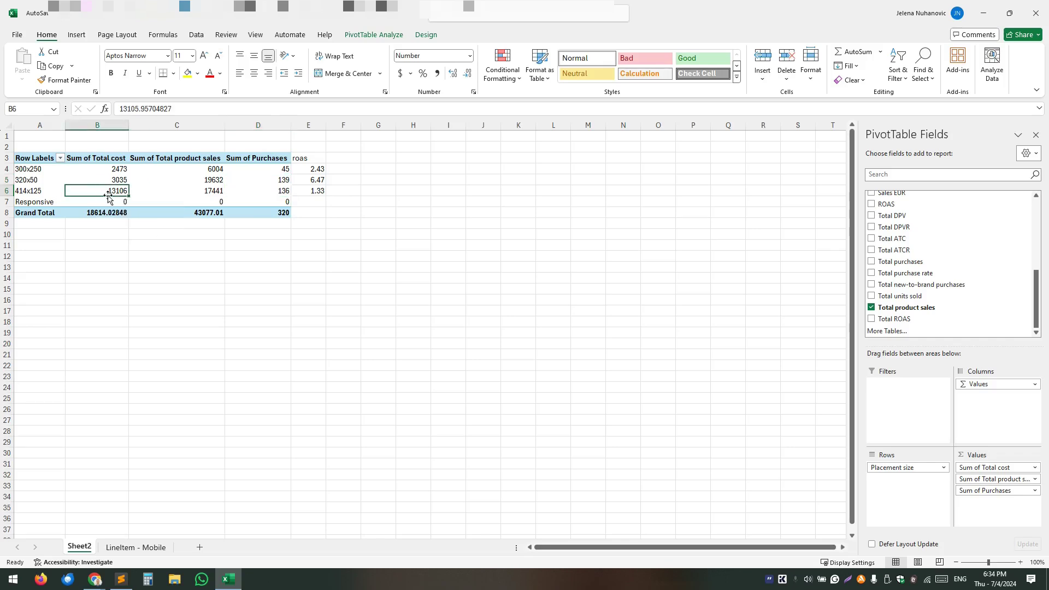
pyautogui.click(185, 196)
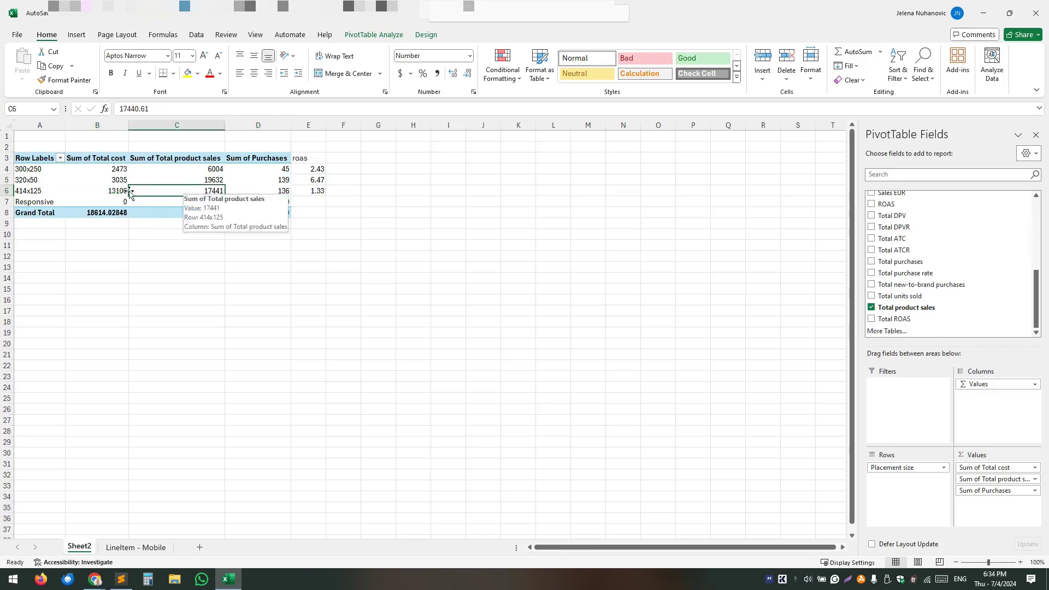
pyautogui.click(101, 180)
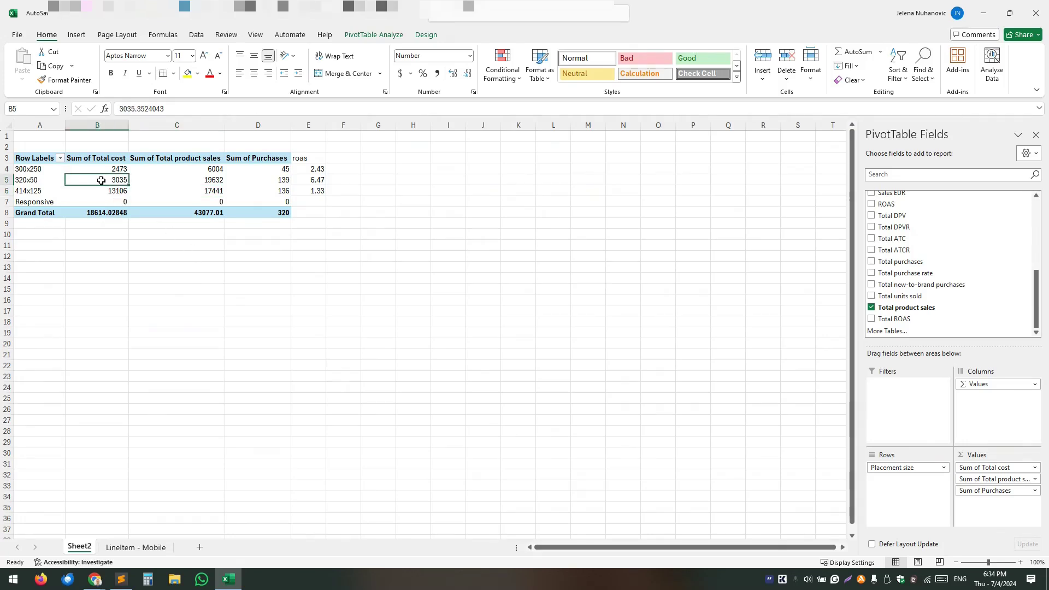
pyautogui.moveTo(102, 180); pyautogui.dragTo(163, 184)
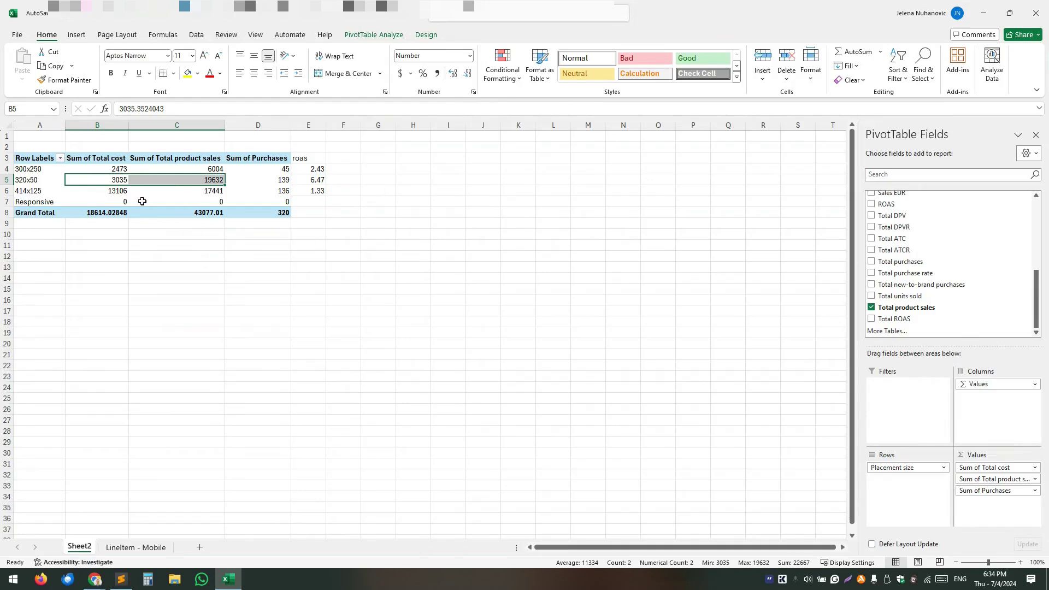
pyautogui.moveTo(109, 191); pyautogui.dragTo(177, 192)
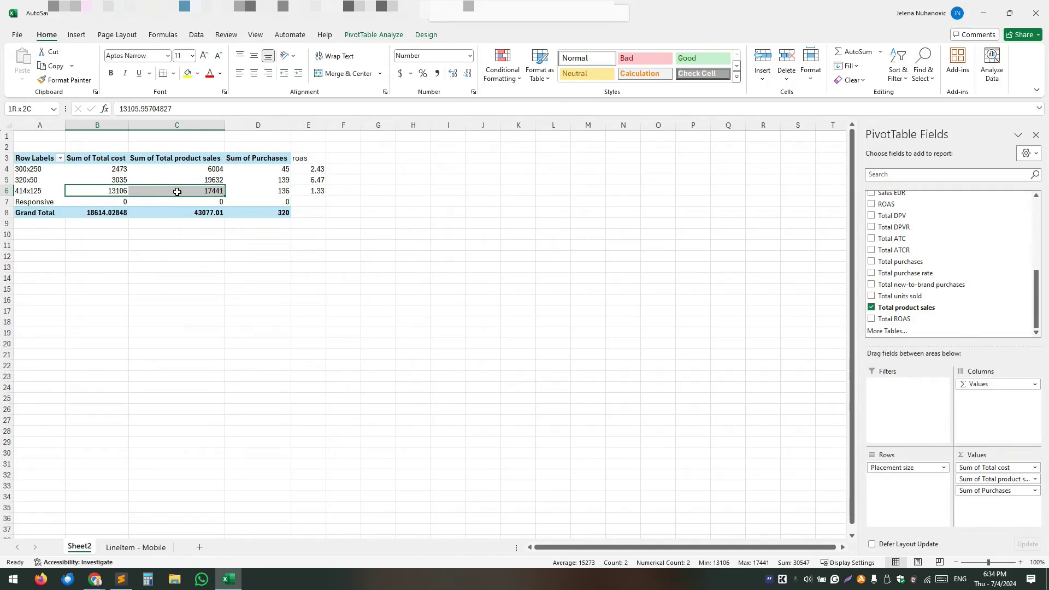
pyautogui.click(47, 192)
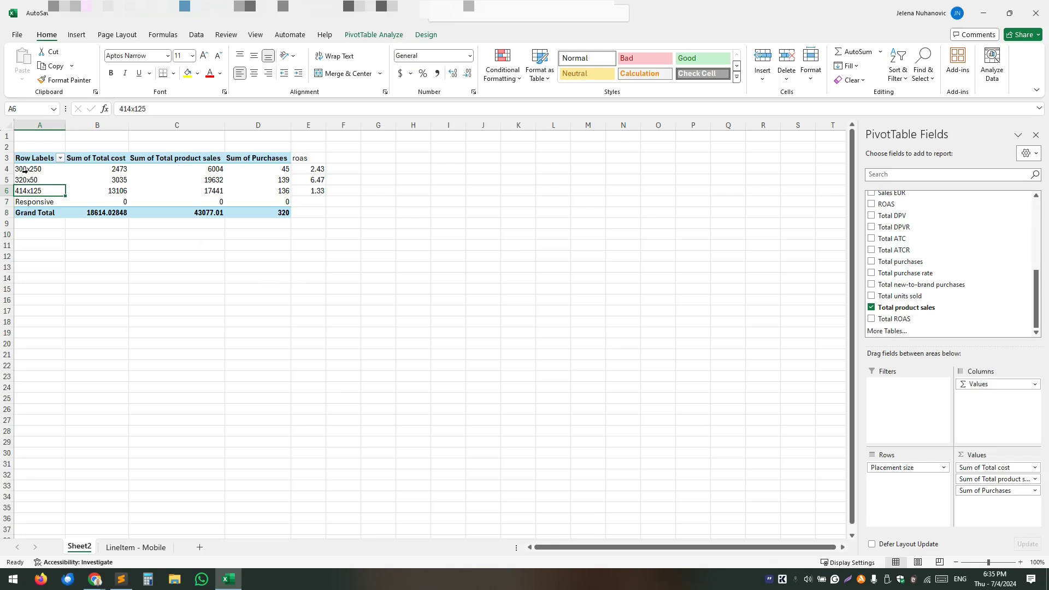
# - Inspect the 320x50 and 414x125 pivot rows, then minimize Excel to show the placement report
pyautogui.click(39, 179)
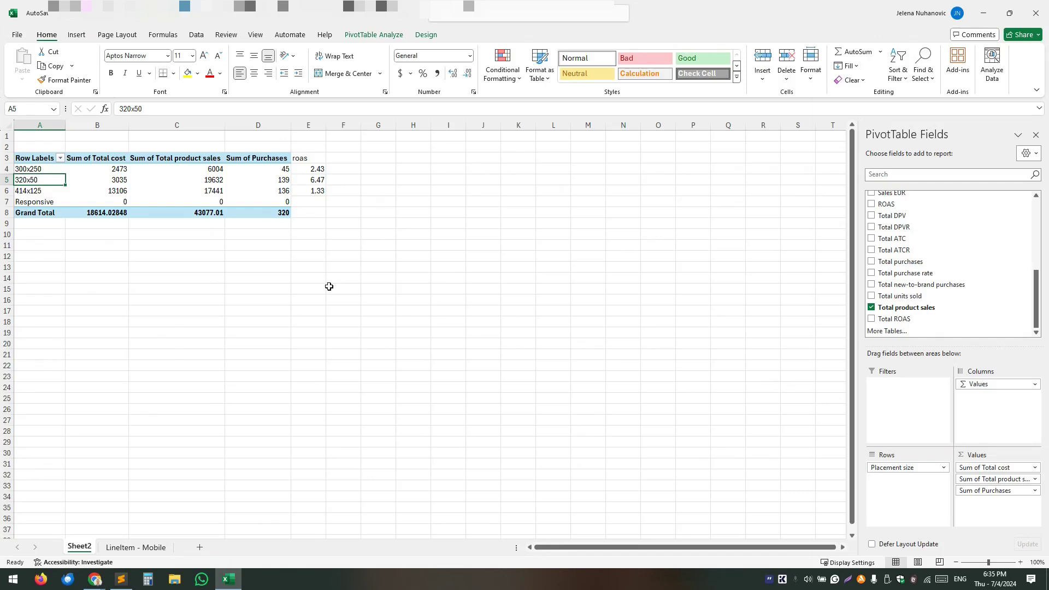
pyautogui.click(57, 193)
pyautogui.click(156, 250)
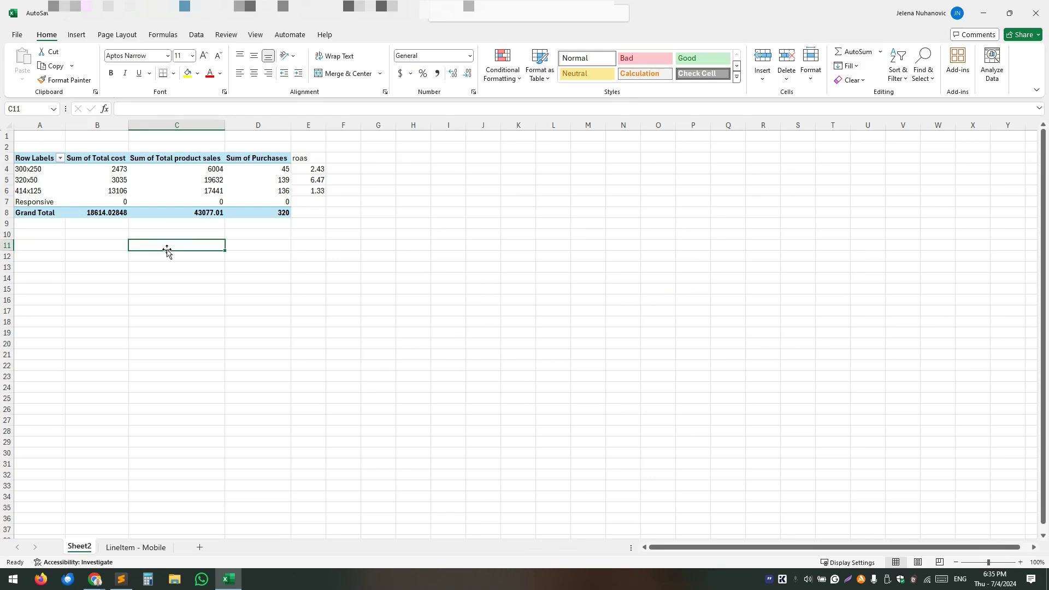
pyautogui.click(36, 191)
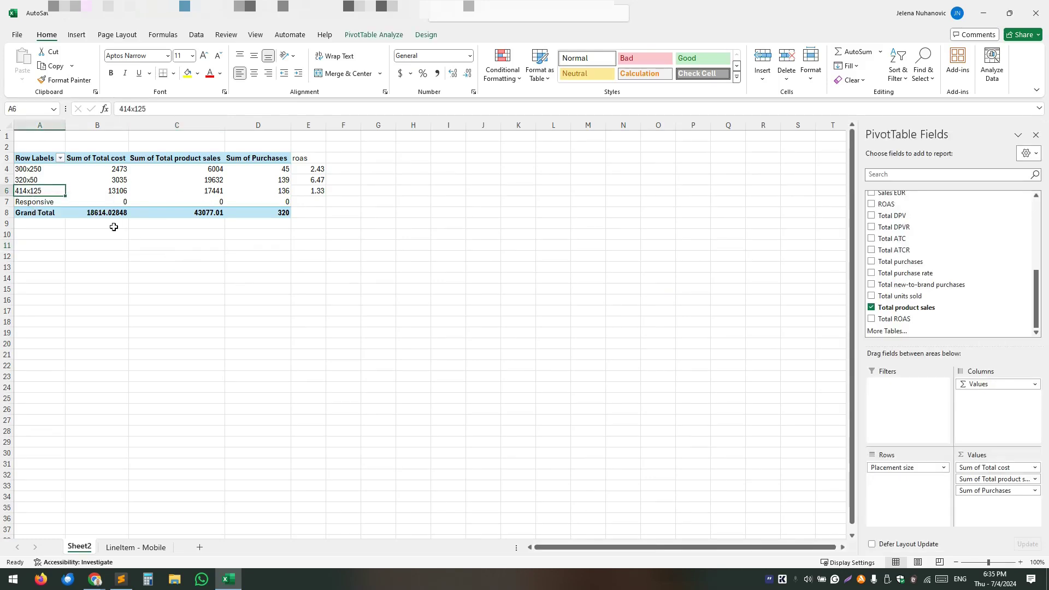
pyautogui.click(138, 243)
pyautogui.click(50, 192)
pyautogui.click(48, 245)
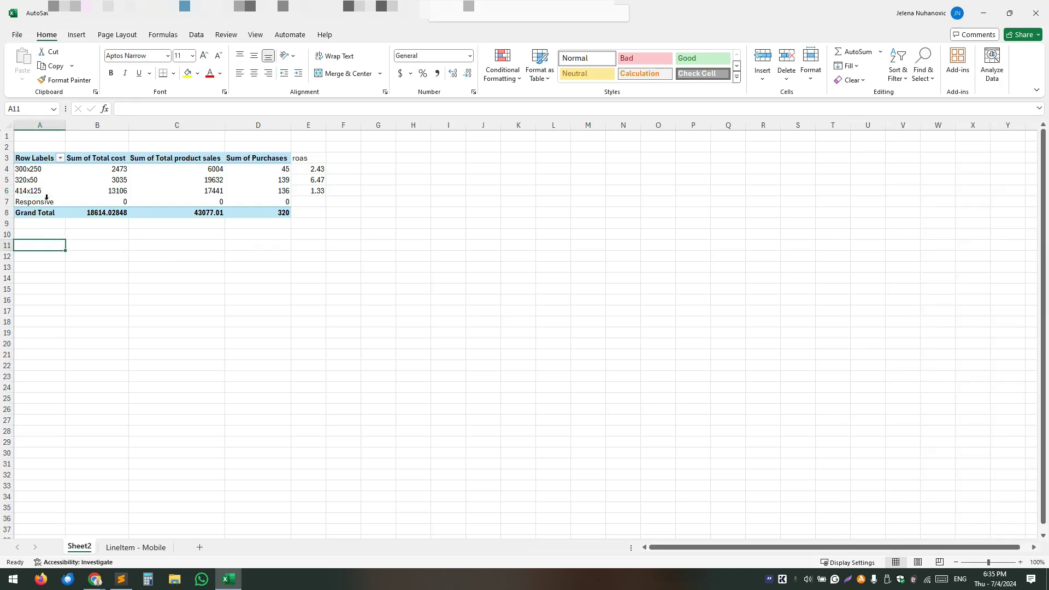
pyautogui.click(983, 13)
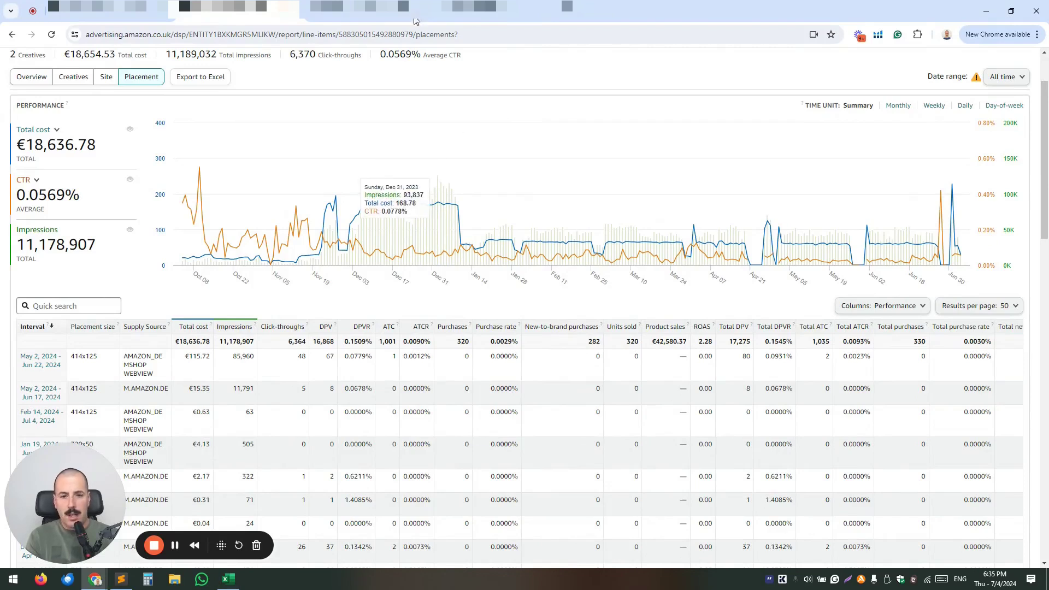
# - Move from the Creatives page to the creative's edit page listing 300x250, 320x50 and 414x125 sizes
pyautogui.click(366, 8)
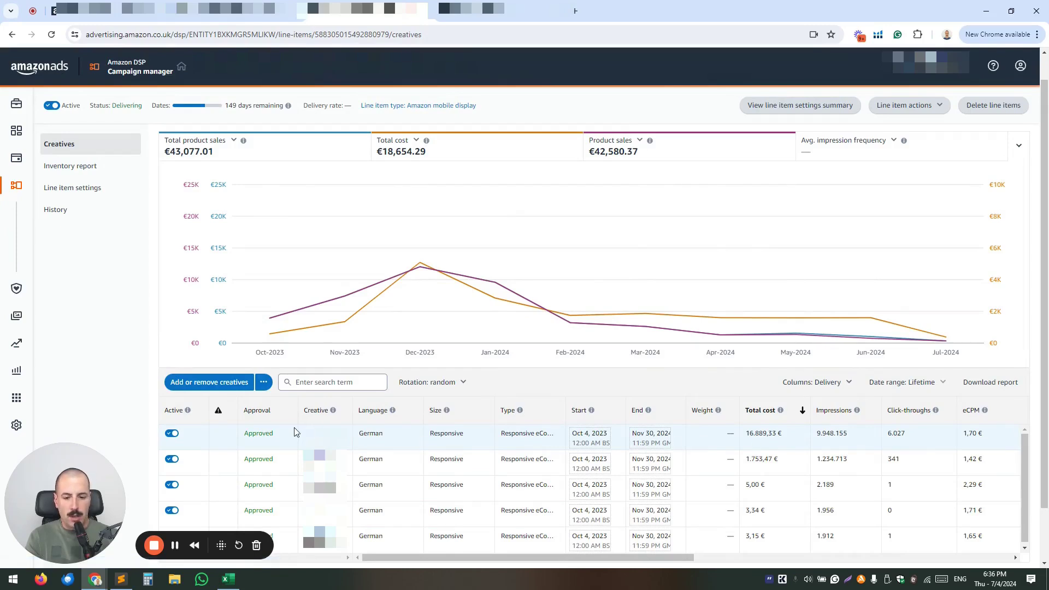
pyautogui.click(503, 16)
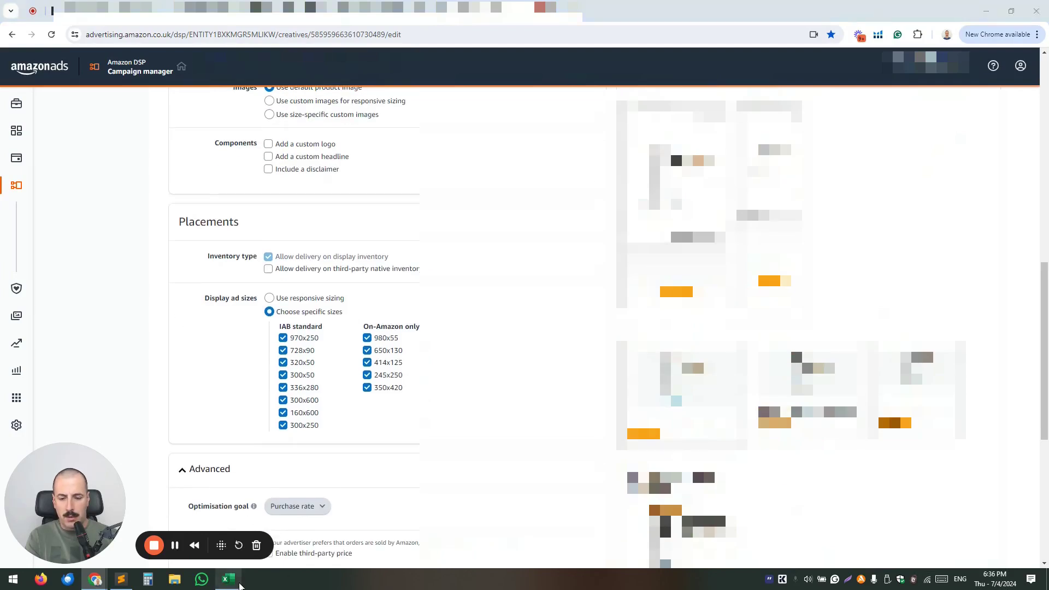
# - Uncheck the 414x125 ad size on the creative, then return to the Excel pivot
pyautogui.click(228, 578)
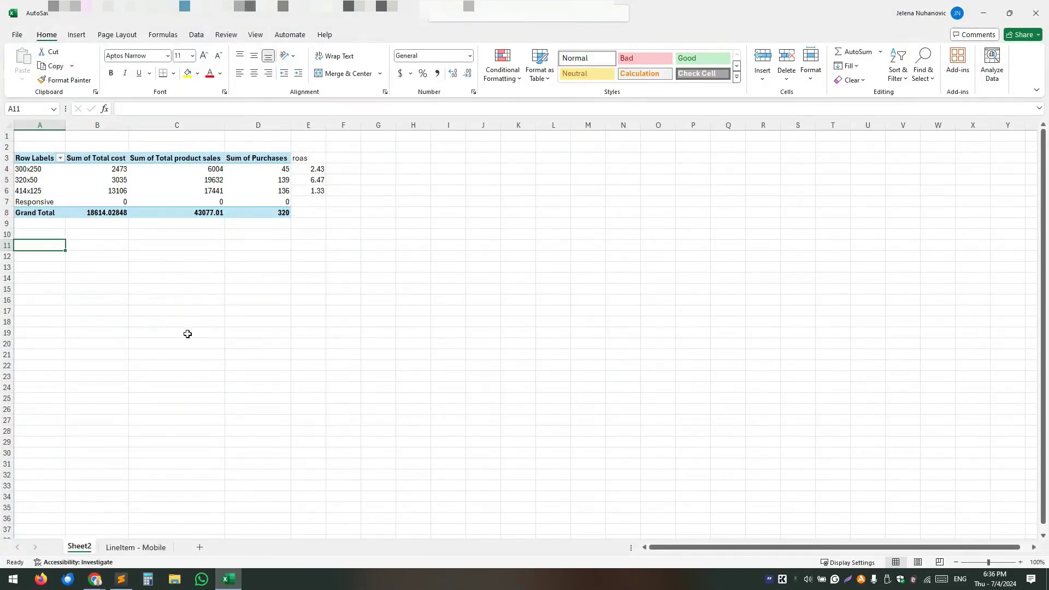
pyautogui.hotkey('alt', 'Tab')
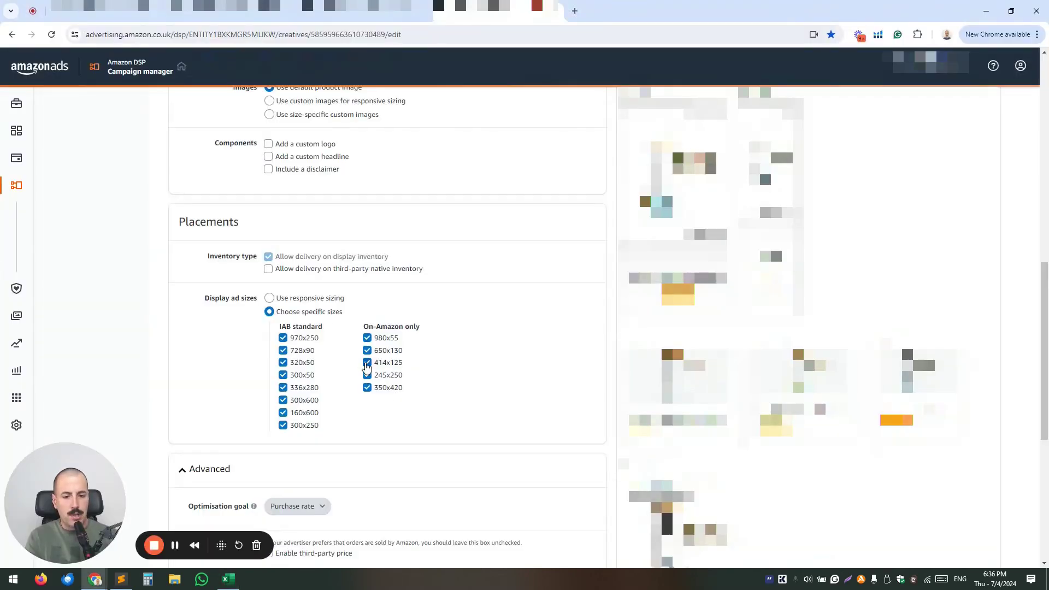
pyautogui.click(367, 363)
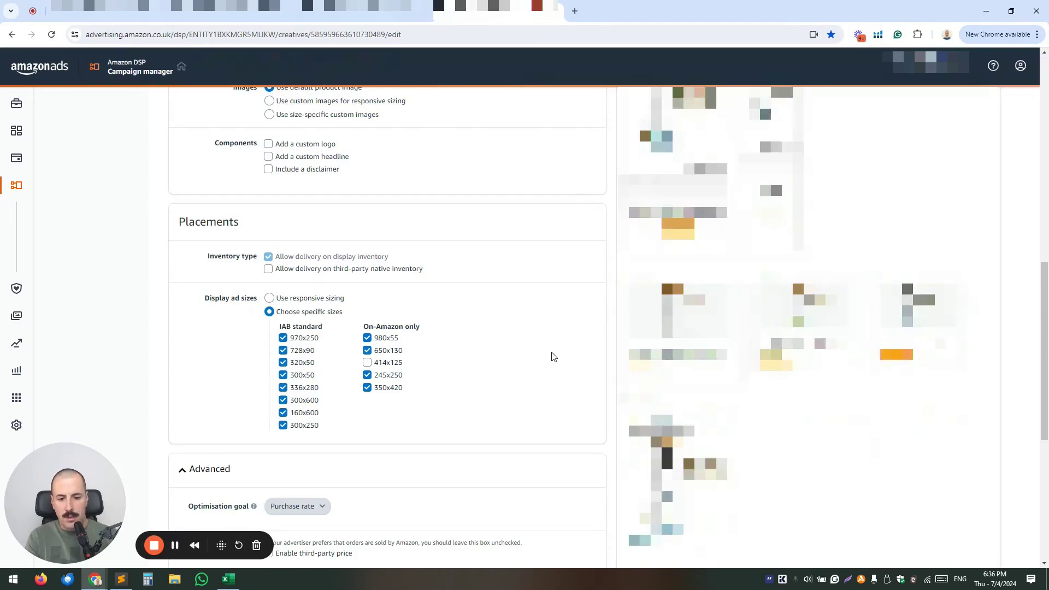
pyautogui.scroll(-6, 552, 356)
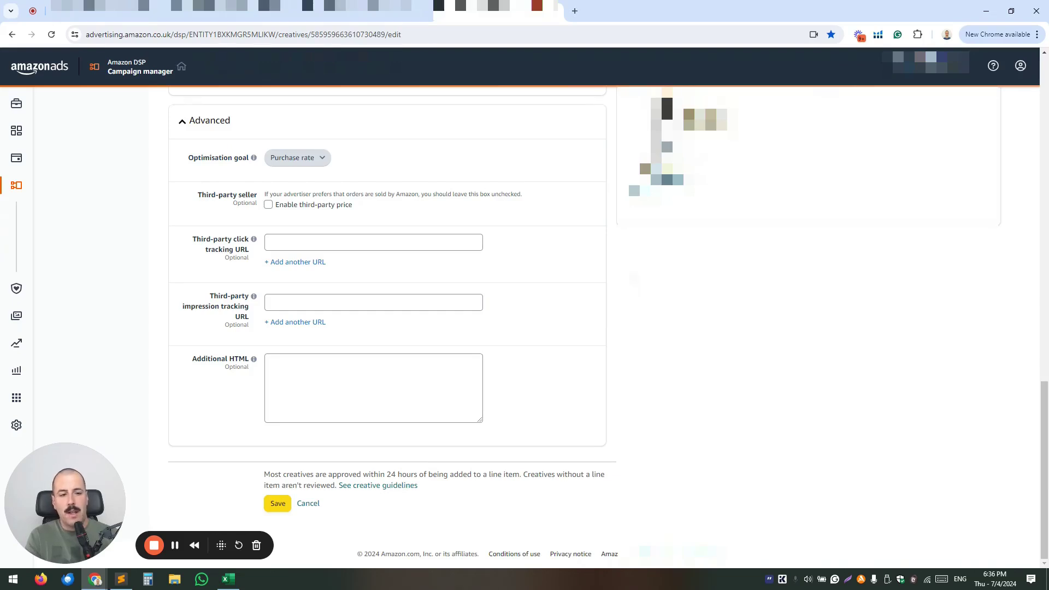
pyautogui.click(229, 580)
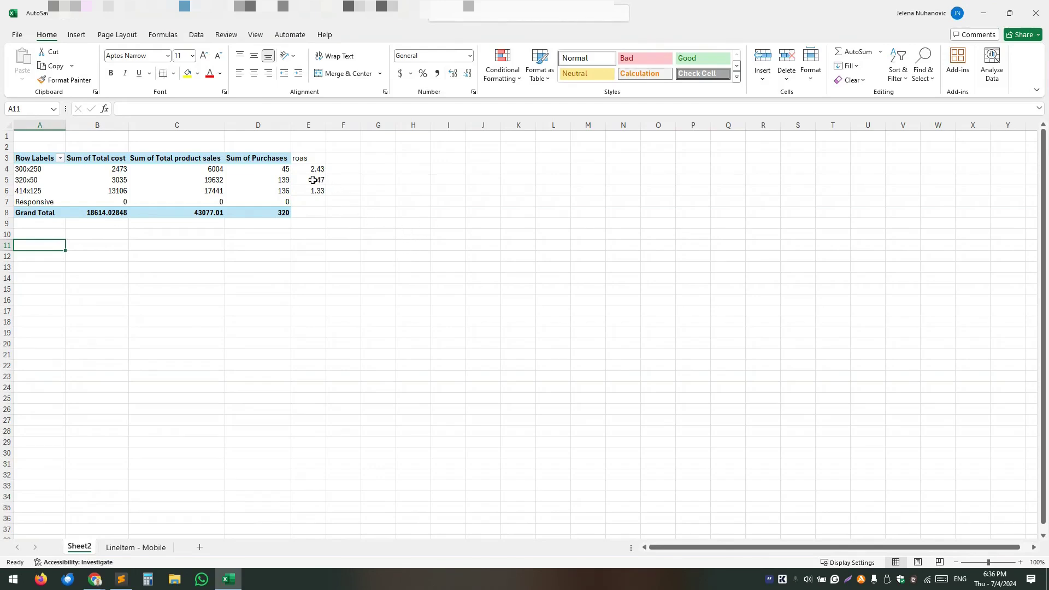
pyautogui.moveTo(312, 169); pyautogui.dragTo(312, 198)
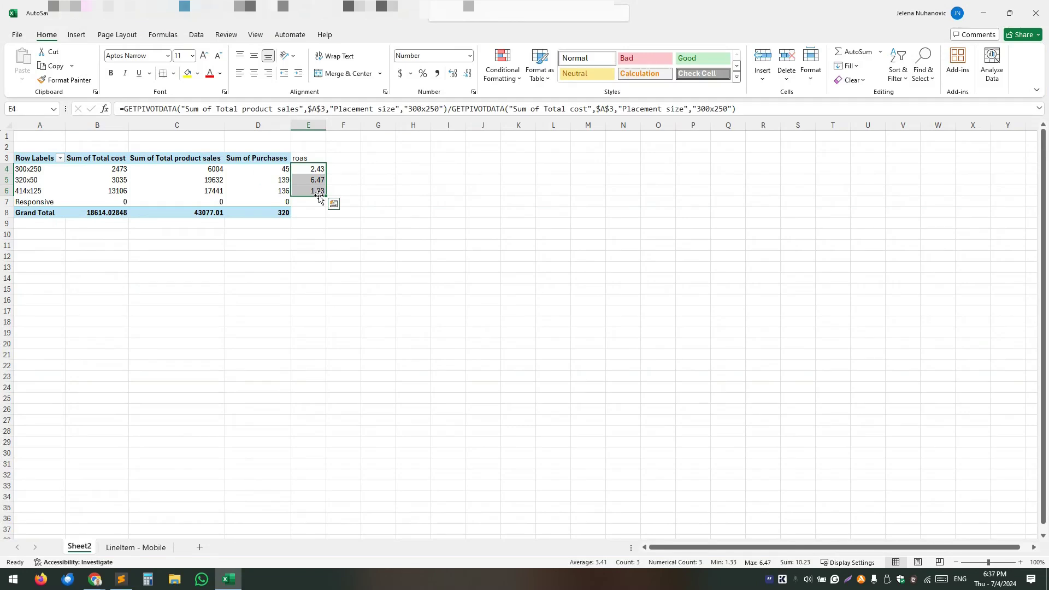
pyautogui.click(363, 194)
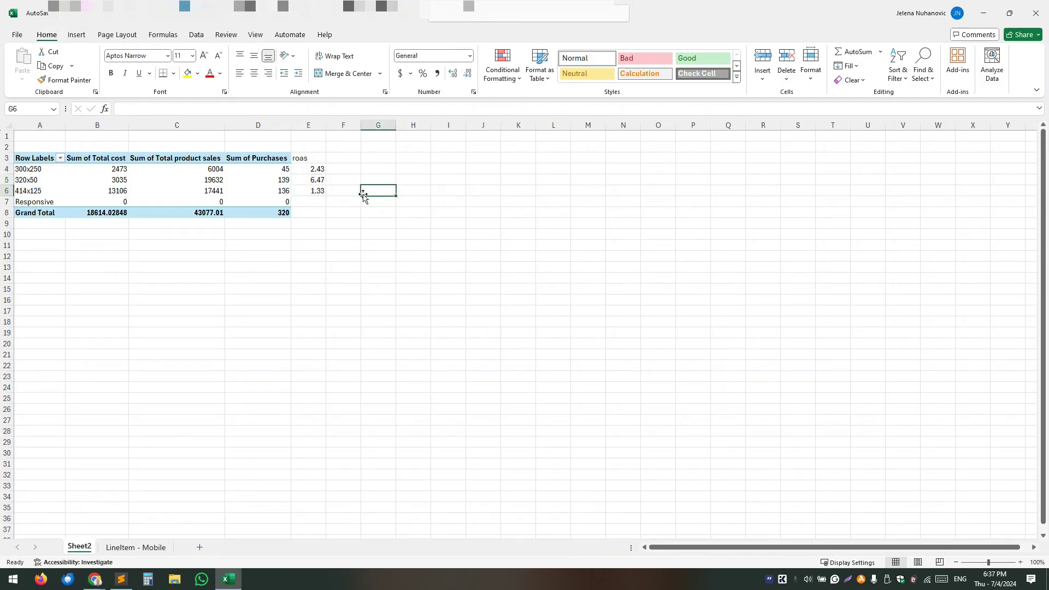
pyautogui.click(308, 179)
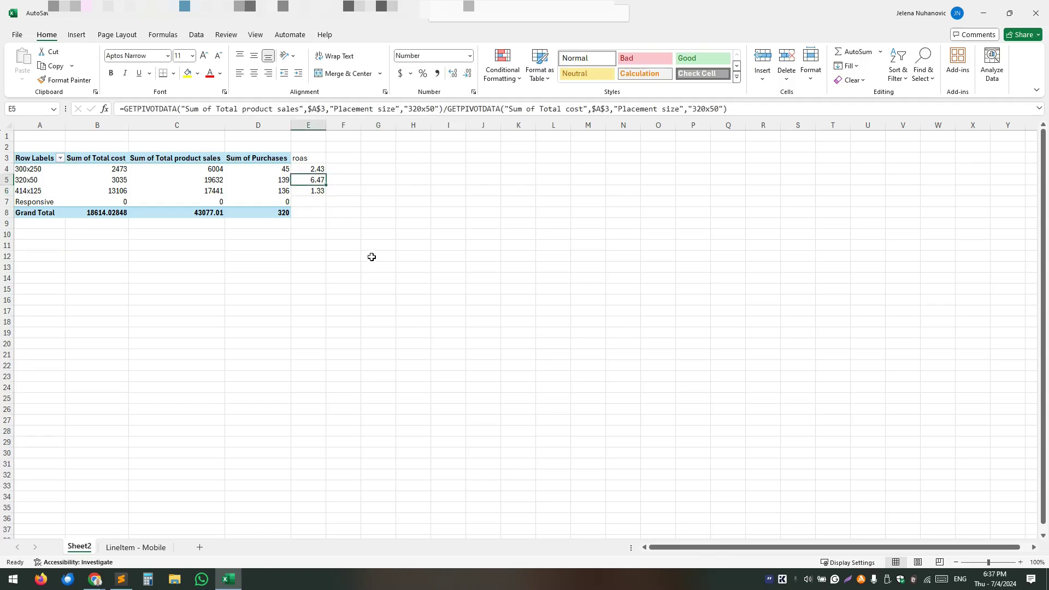